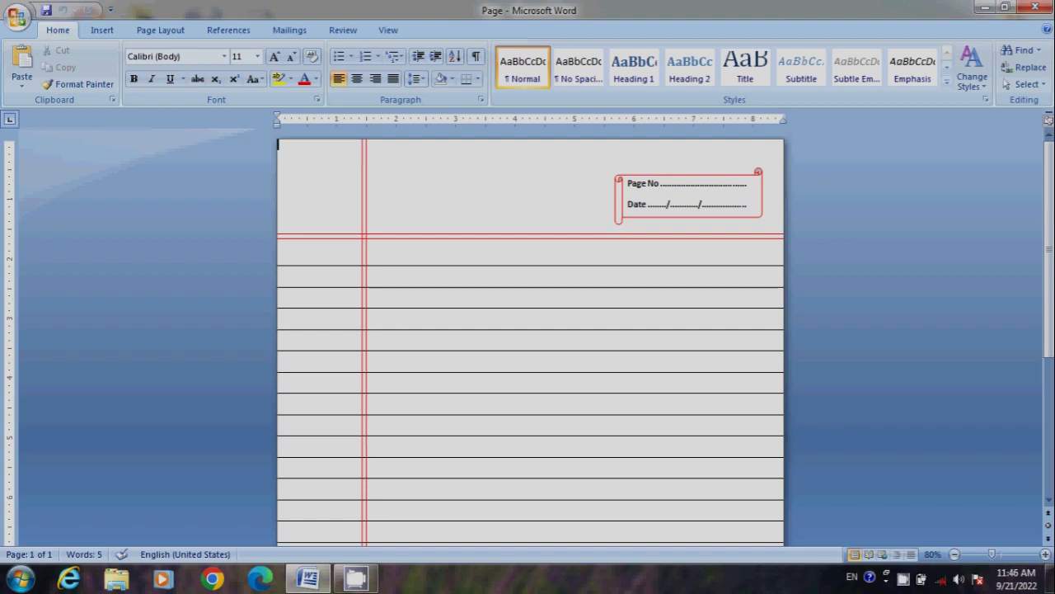
Step: Review the finished notebook page, then launch Microsoft Office Word 2007 for a blank document
{"action": "scroll", "coordinate": [530, 338], "scroll_direction": "down", "scroll_amount": 3}
{"action": "scroll", "coordinate": [530, 338], "scroll_direction": "down", "scroll_amount": 2}
{"action": "scroll", "coordinate": [530, 338], "scroll_direction": "up", "scroll_amount": 5}
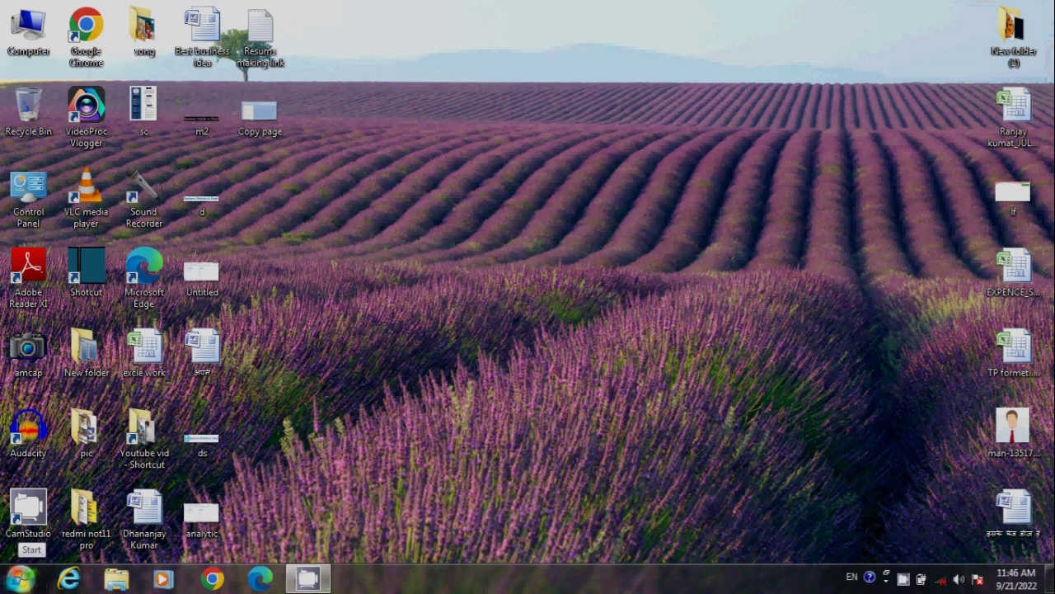
{"action": "left_click", "coordinate": [21, 577]}
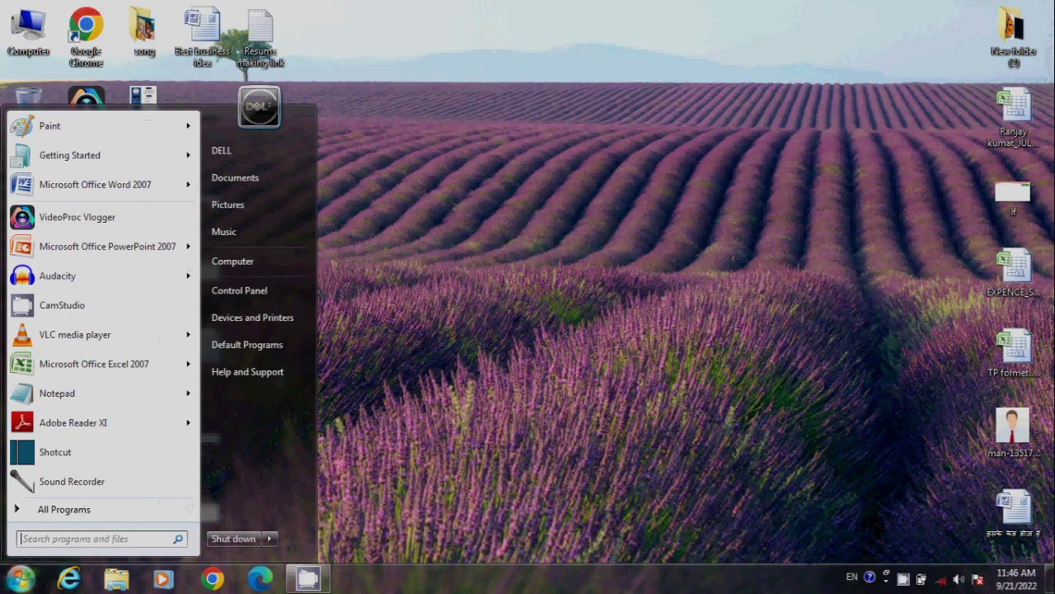
{"action": "left_click", "coordinate": [86, 186]}
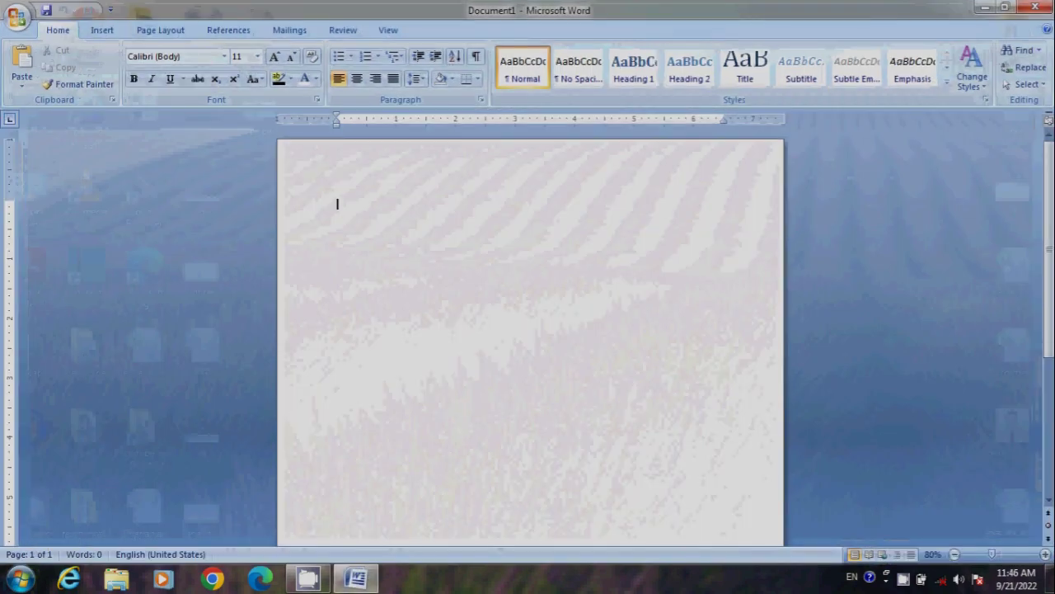
Step: Open the Page Setup dialog through Page Layout > Margins > Custom Margins
{"action": "left_click", "coordinate": [160, 29]}
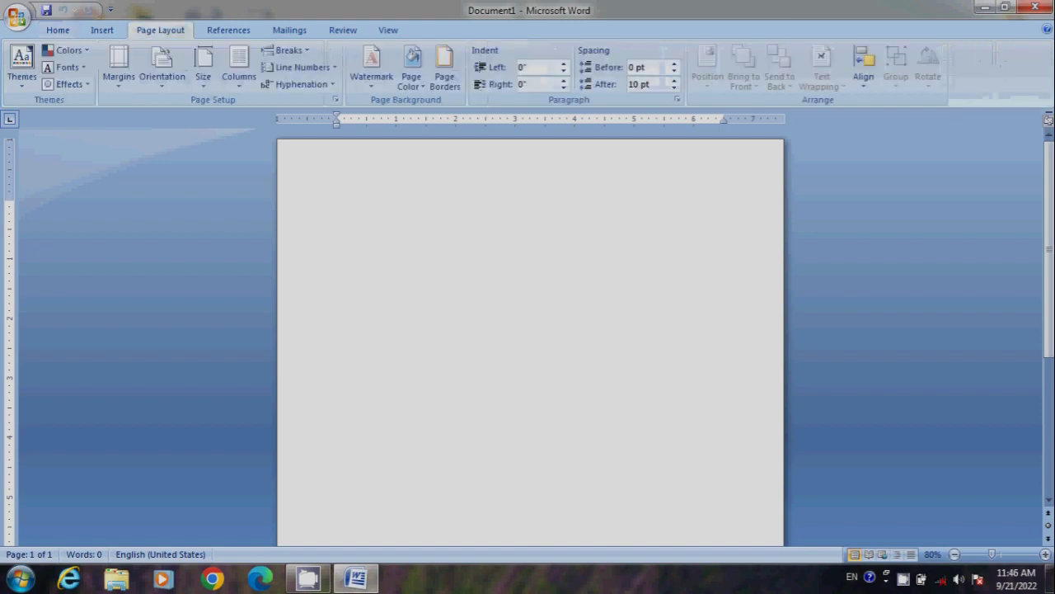
{"action": "left_click", "coordinate": [119, 66]}
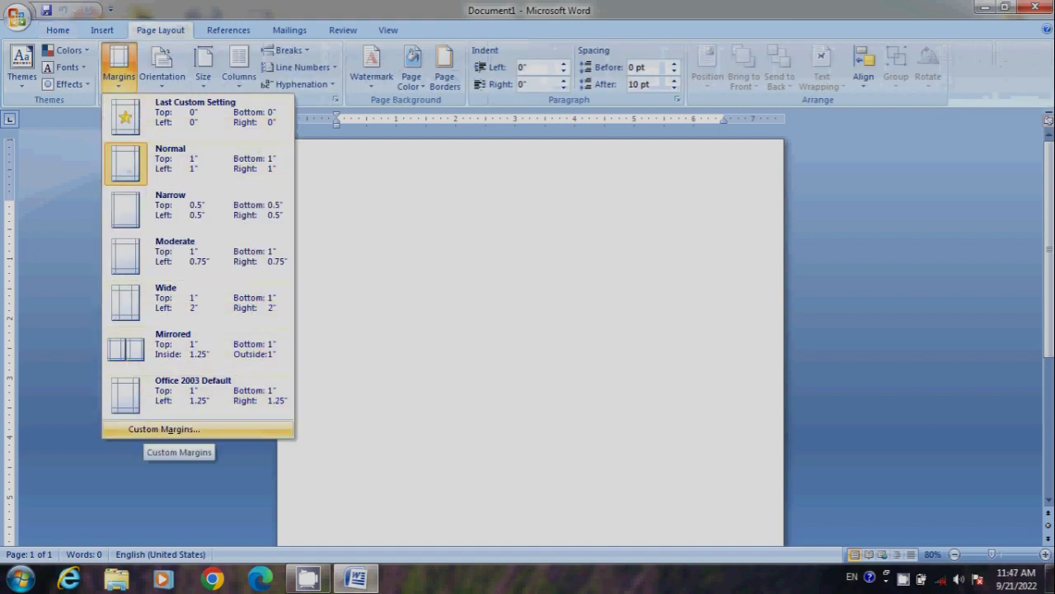
{"action": "left_click", "coordinate": [164, 429]}
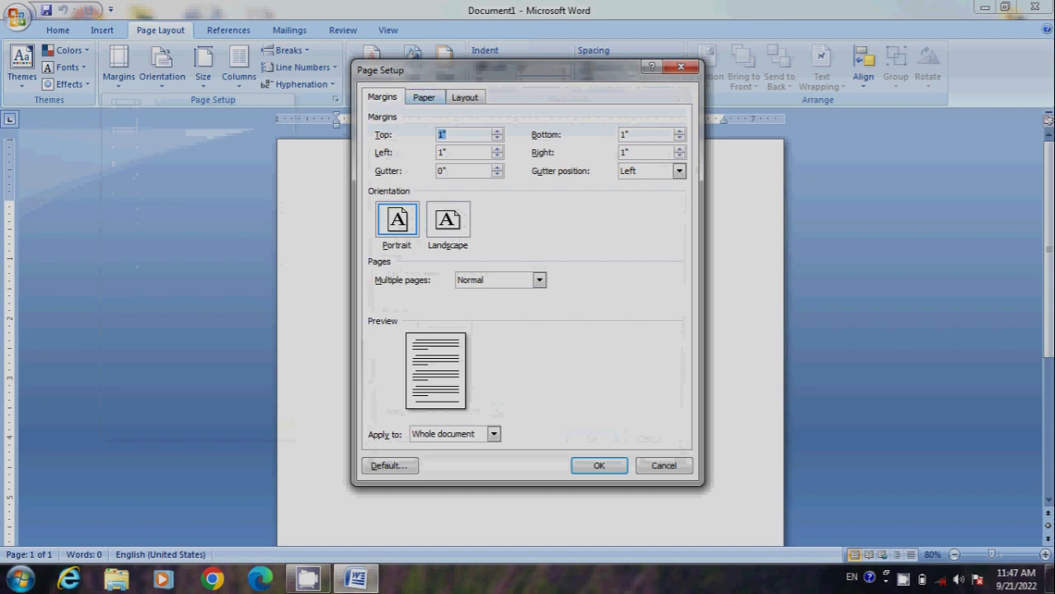
{"action": "left_click", "coordinate": [424, 97]}
{"action": "left_click", "coordinate": [383, 96]}
Step: Set the Top, Left, Bottom and Right margins to 0 and apply them
{"action": "key", "text": "Tab"}
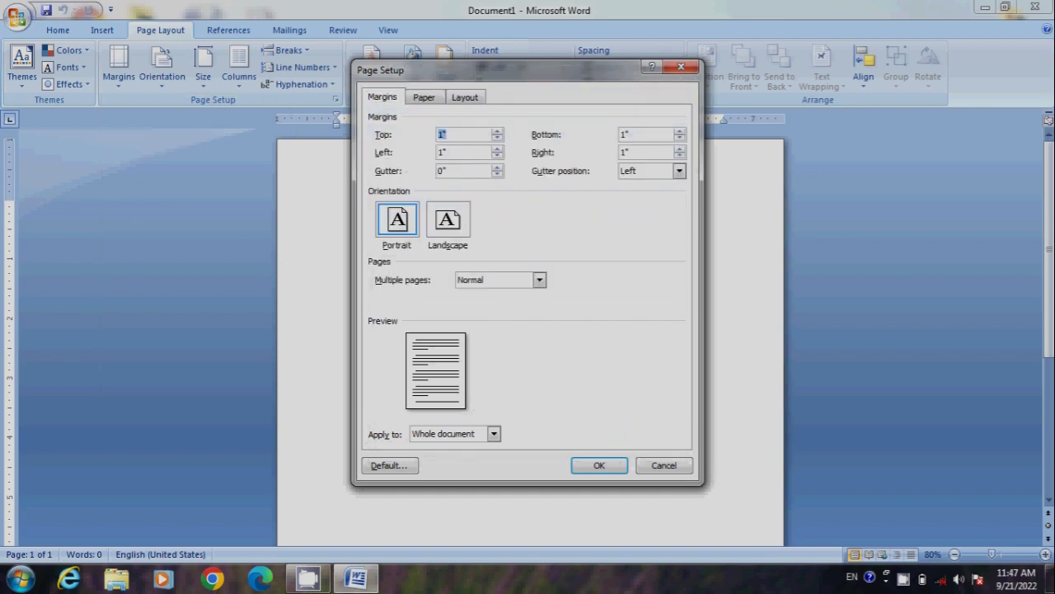
{"action": "type", "text": "0"}
{"action": "key", "text": "Tab"}
{"action": "type", "text": "0"}
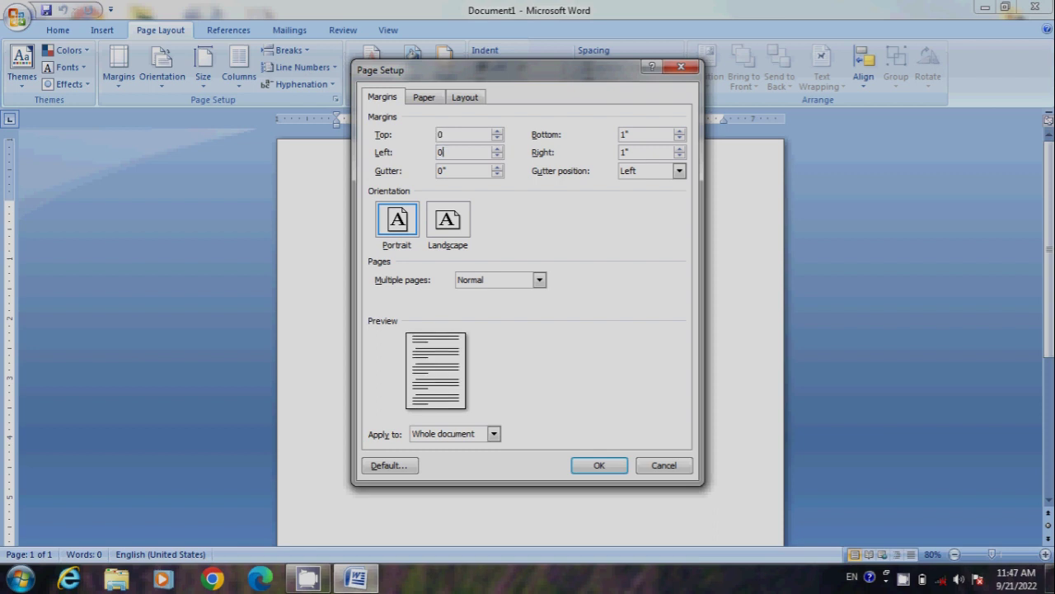
{"action": "key", "text": "Tab"}
{"action": "type", "text": "0"}
{"action": "key", "text": "Tab"}
{"action": "type", "text": "0"}
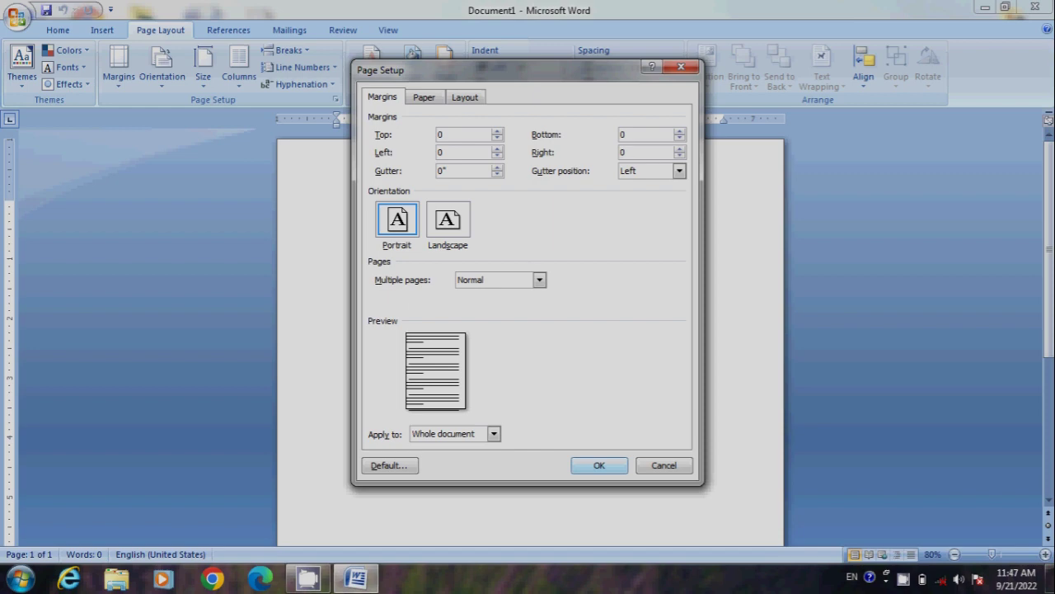
{"action": "key", "text": "Return"}
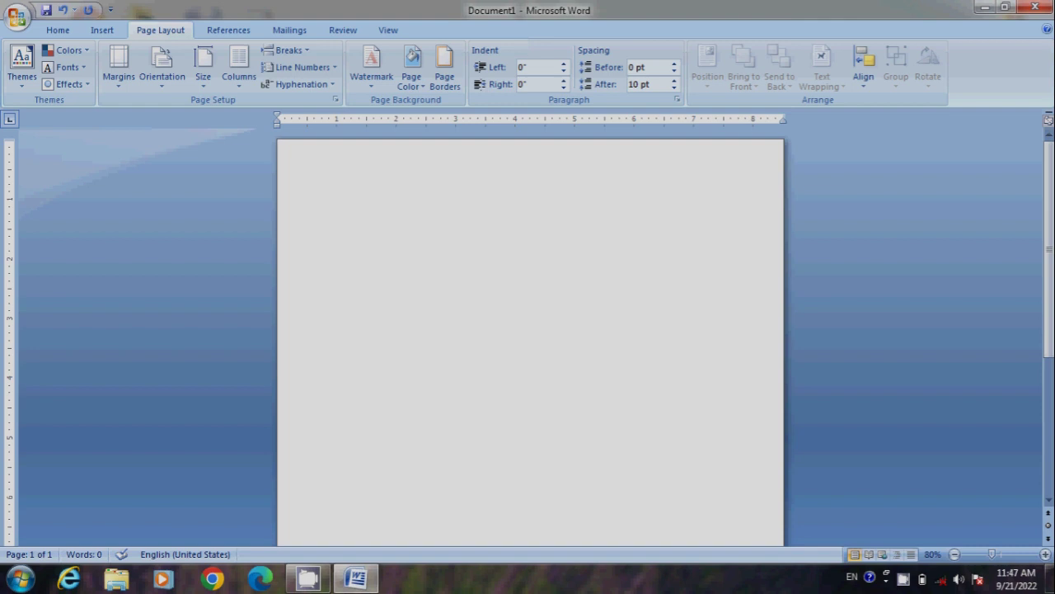
Step: Leave a blank line at the top and insert a one-column, eight-row table
{"action": "key", "text": "Return"}
{"action": "key", "text": "Return"}
{"action": "key", "text": "Return"}
{"action": "key", "text": "Return"}
{"action": "key", "text": "Return"}
{"action": "key", "text": "Return"}
{"action": "left_click", "coordinate": [102, 29]}
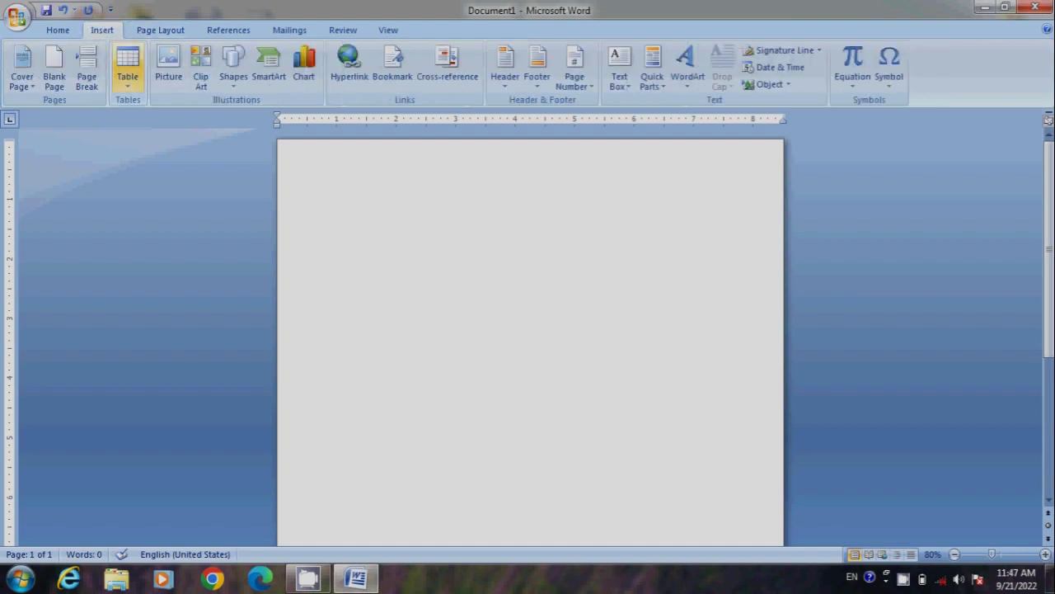
{"action": "left_click", "coordinate": [127, 66]}
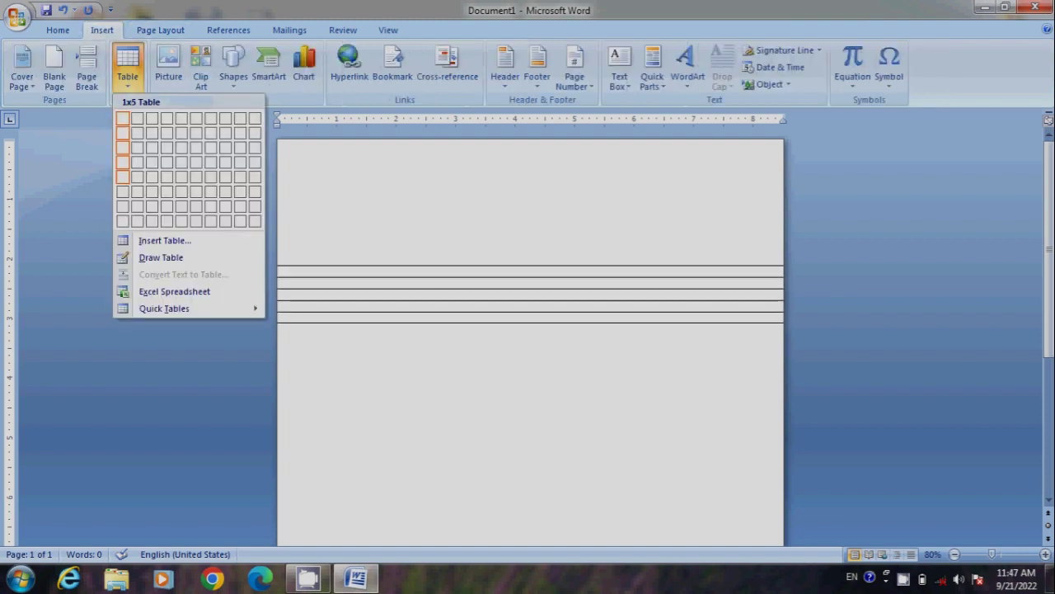
{"action": "left_click", "coordinate": [122, 221]}
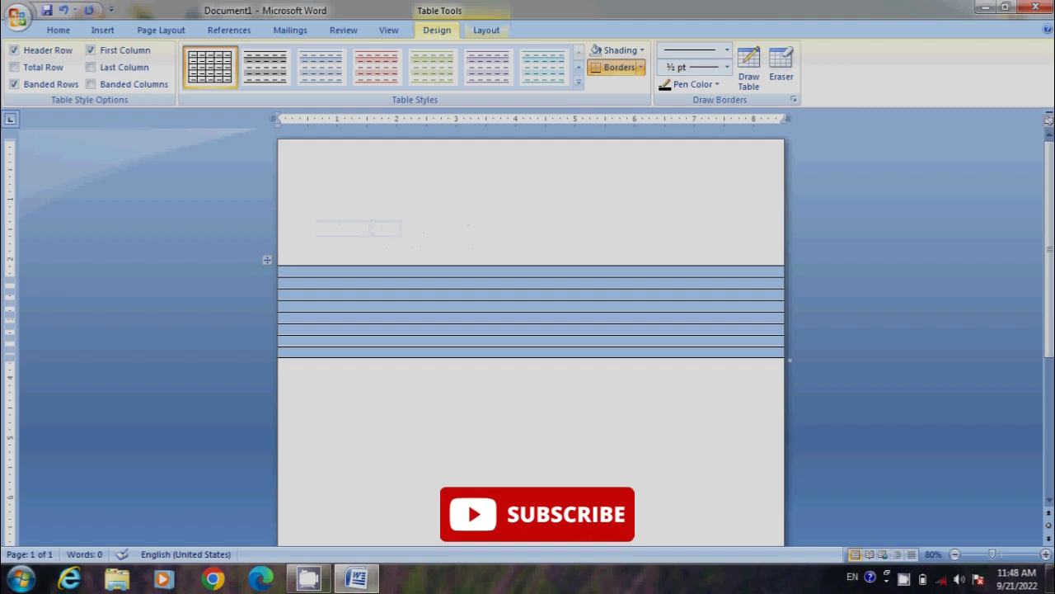
Step: Set every table row to 0.35" high so the rows form ruled lines
{"action": "left_click", "coordinate": [486, 30]}
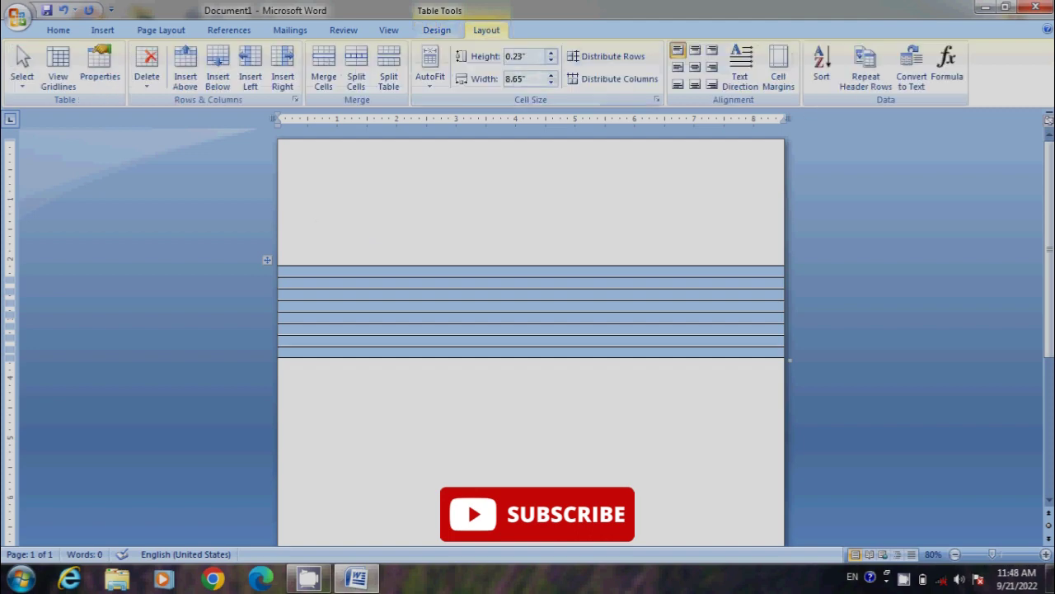
{"action": "left_click", "coordinate": [516, 56]}
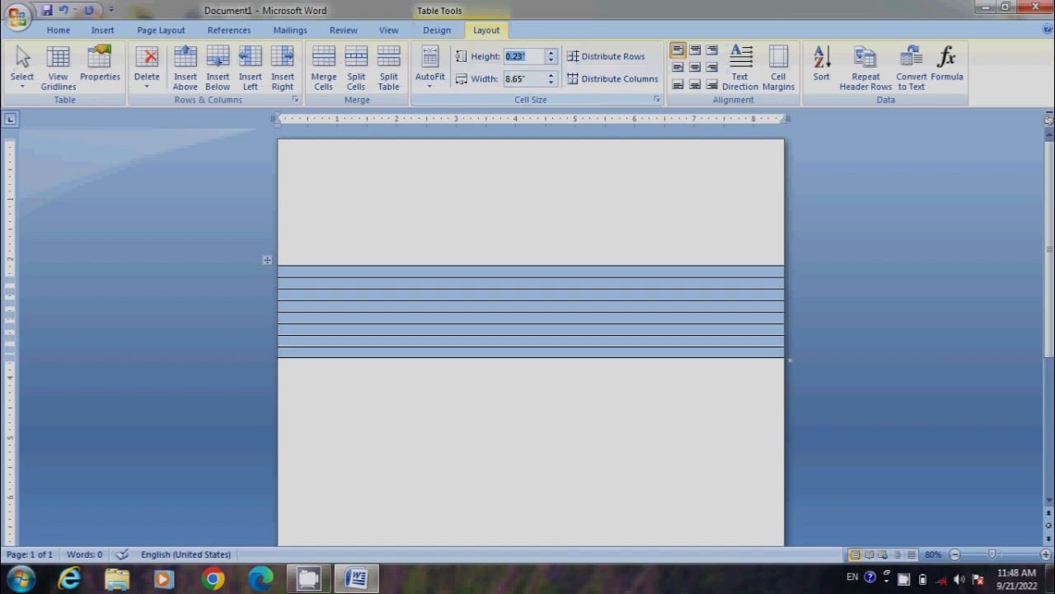
{"action": "type", "text": "0"}
{"action": "type", "text": "35"}
{"action": "key", "text": "Return"}
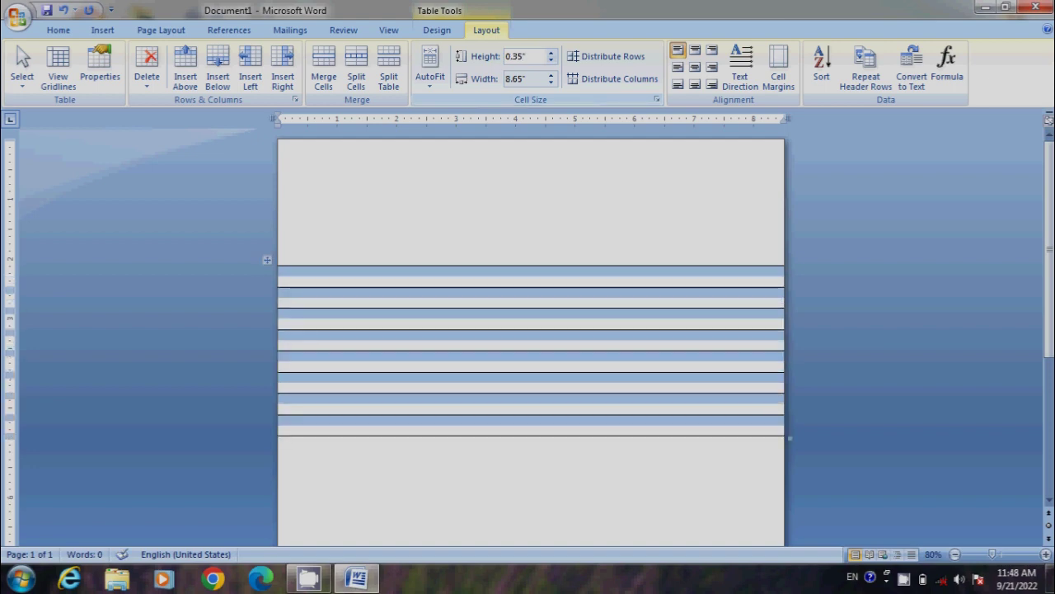
{"action": "left_click", "coordinate": [278, 441]}
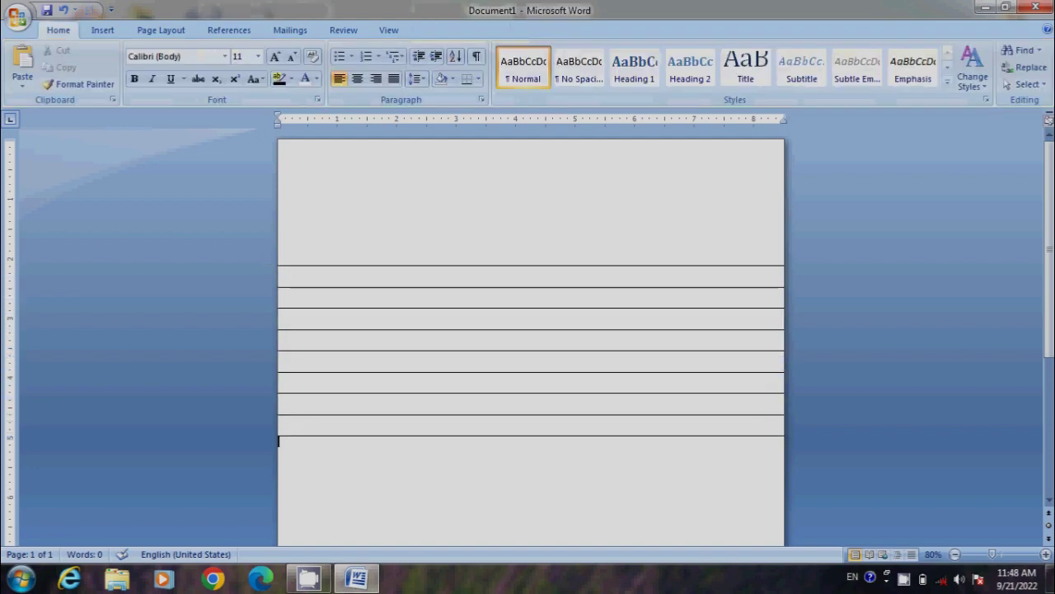
{"action": "key", "text": "shift+Up"}
{"action": "key", "text": "shift+Up"}
{"action": "key", "text": "shift+Up"}
{"action": "key", "text": "shift+Up"}
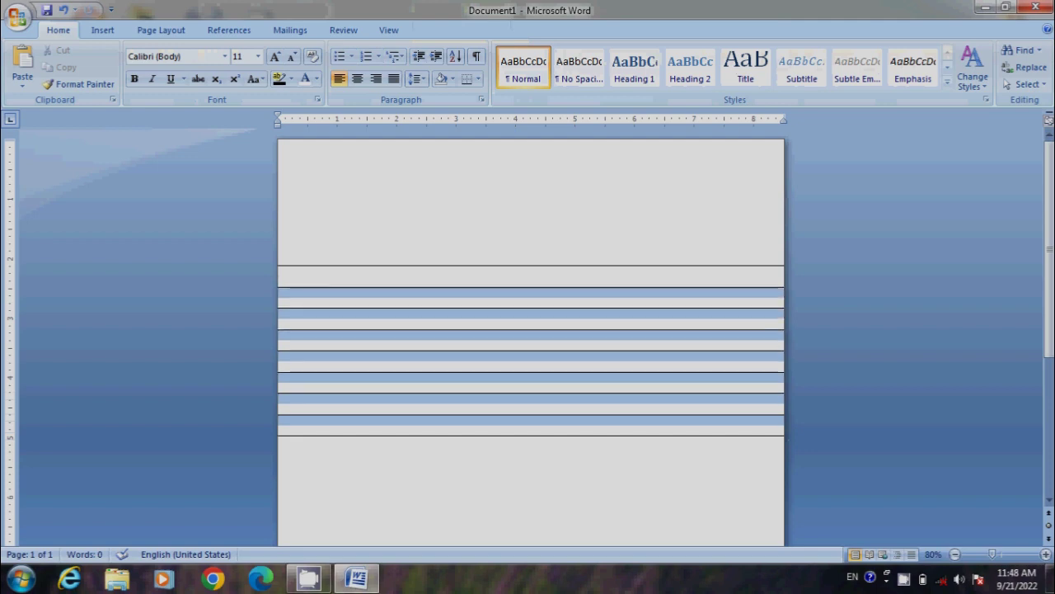
{"action": "key", "text": "shift+Up"}
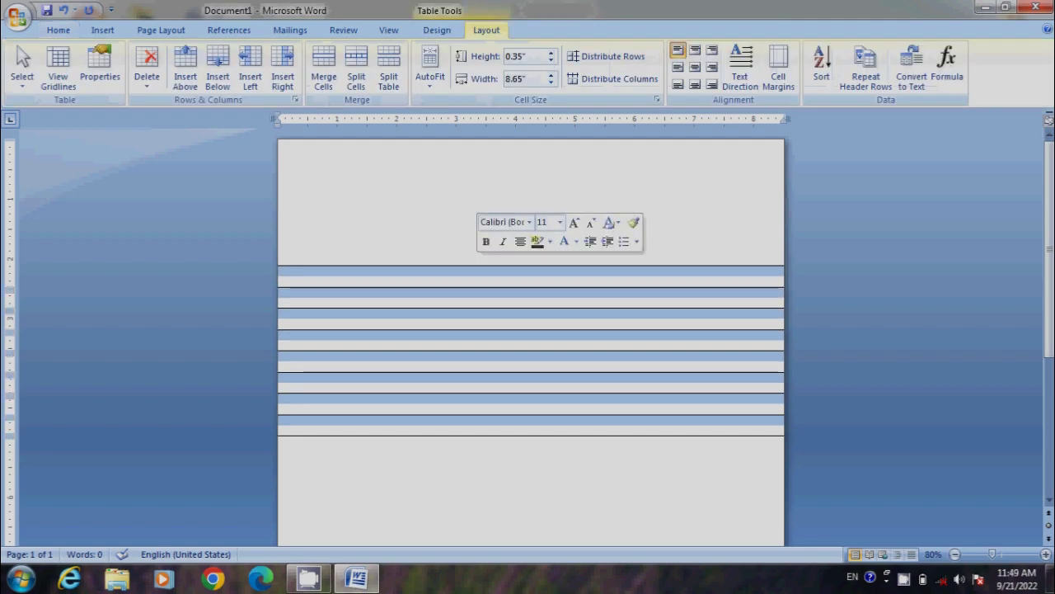
{"action": "left_click", "coordinate": [277, 250]}
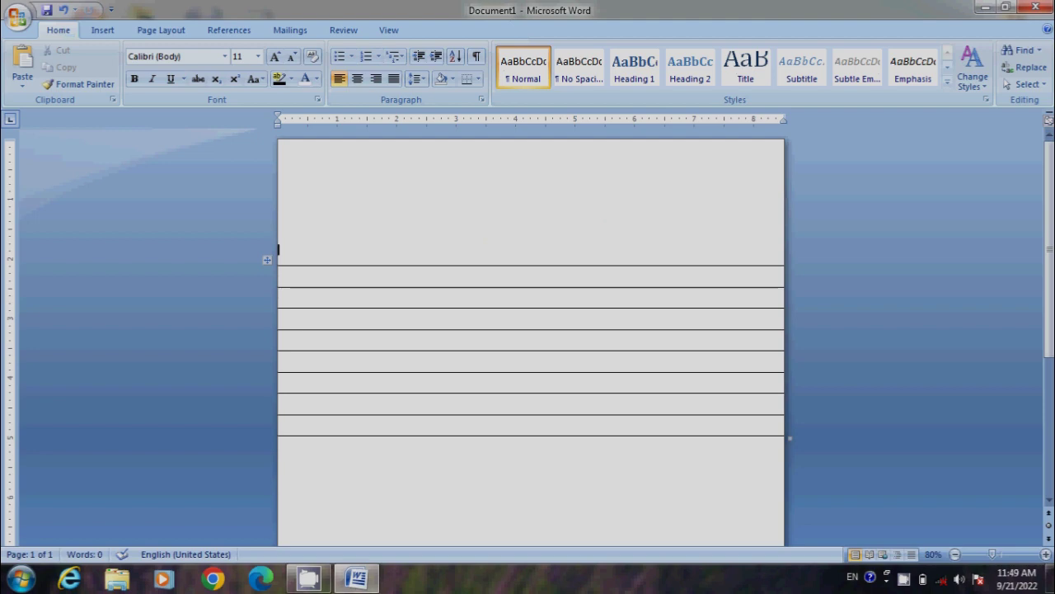
Step: Make the top horizontal line across the page red
{"action": "left_click", "coordinate": [103, 30]}
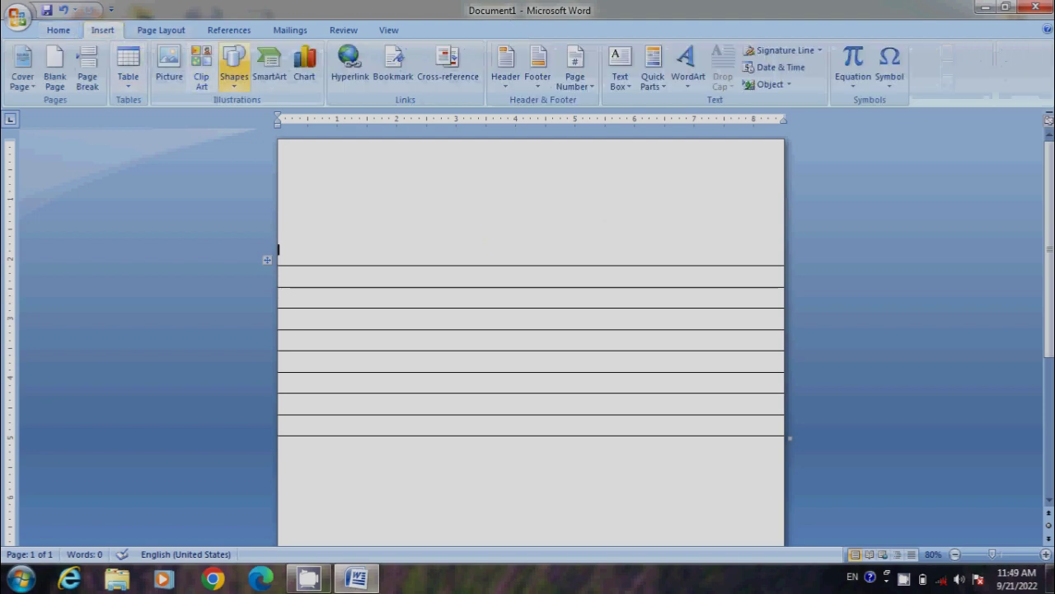
{"action": "left_click", "coordinate": [234, 66]}
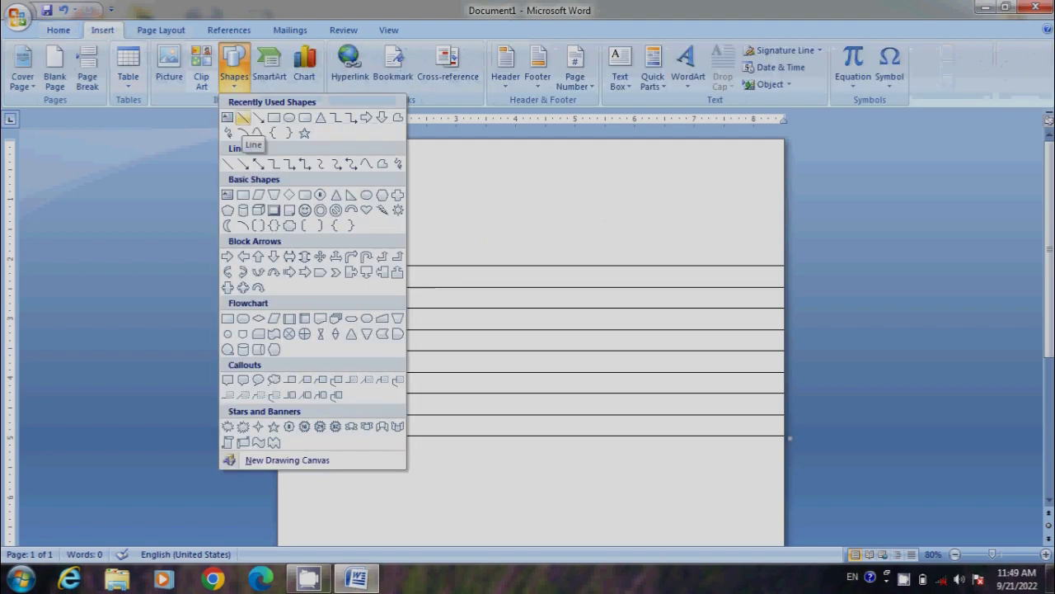
{"action": "left_click", "coordinate": [242, 118]}
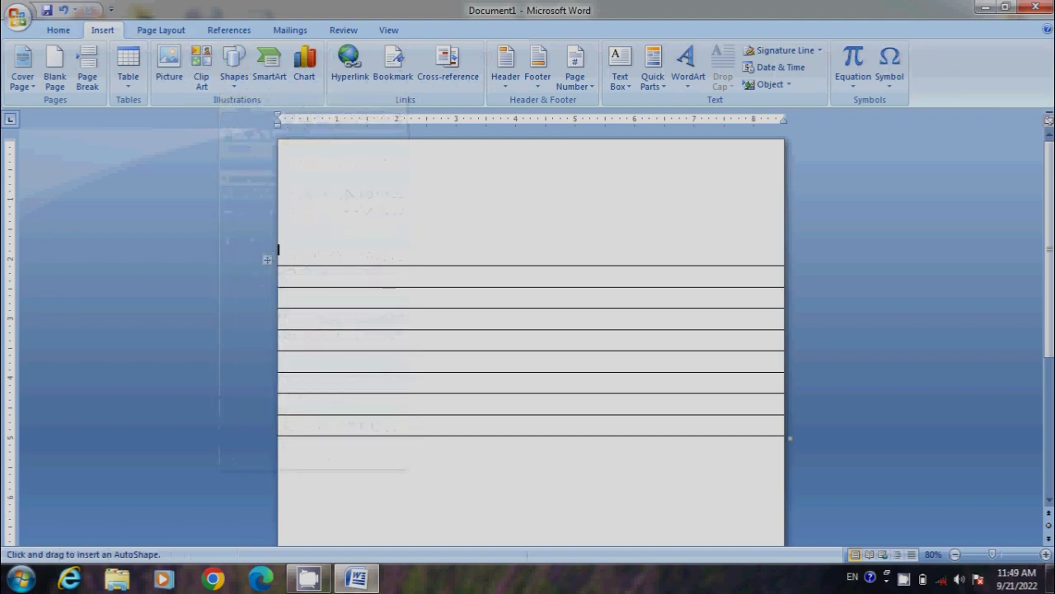
{"action": "key", "text": "Escape"}
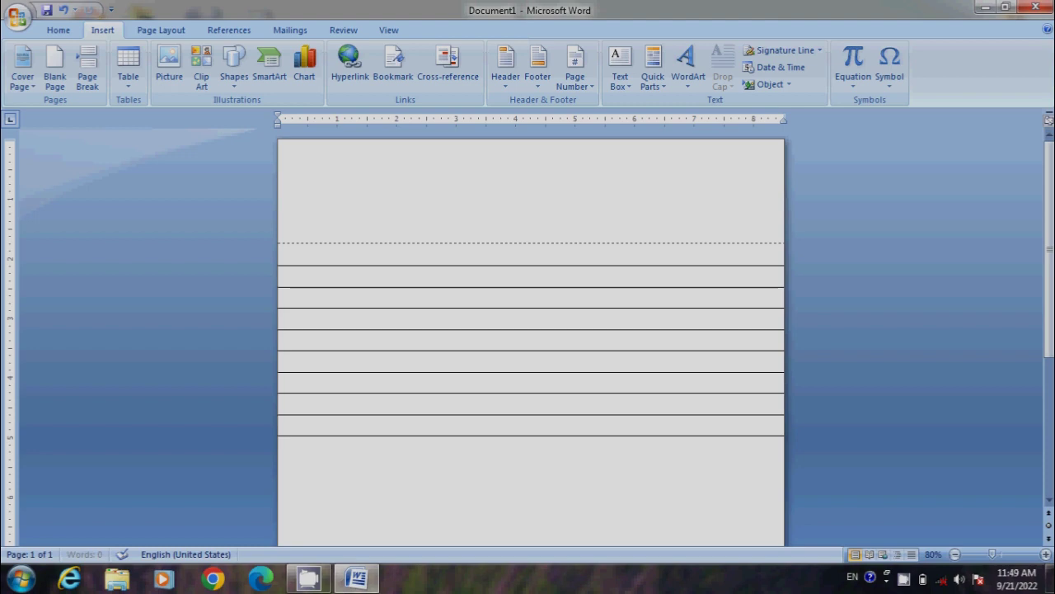
{"action": "left_click", "coordinate": [279, 242]}
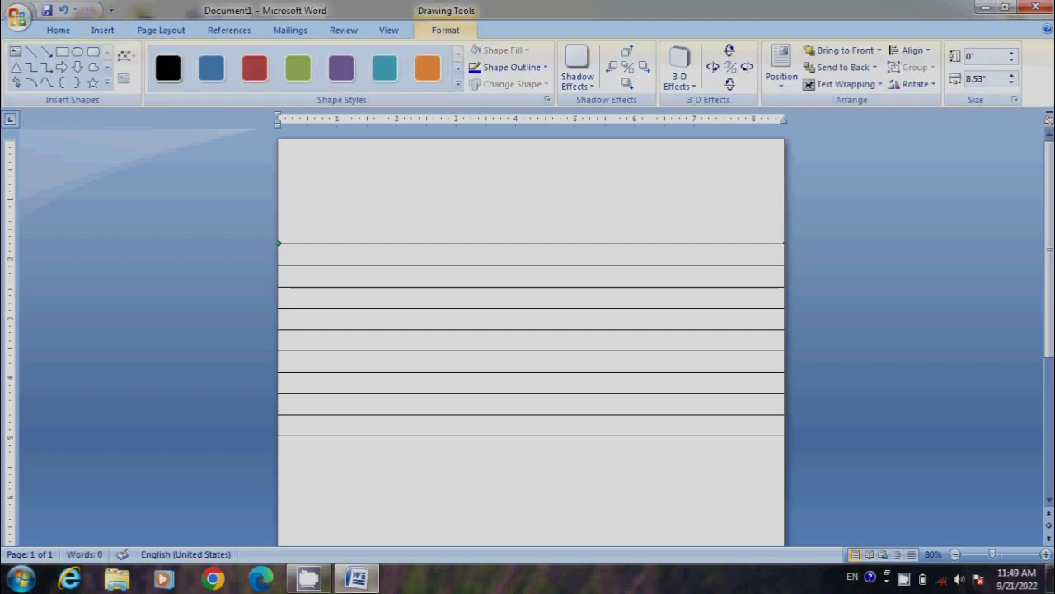
{"action": "left_click", "coordinate": [511, 66]}
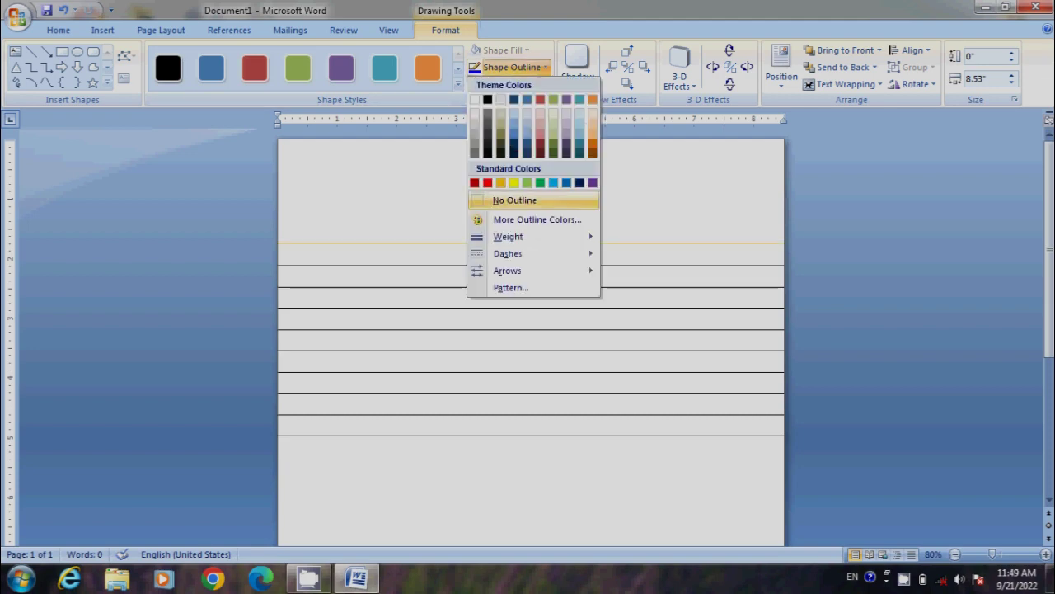
{"action": "left_click", "coordinate": [487, 182]}
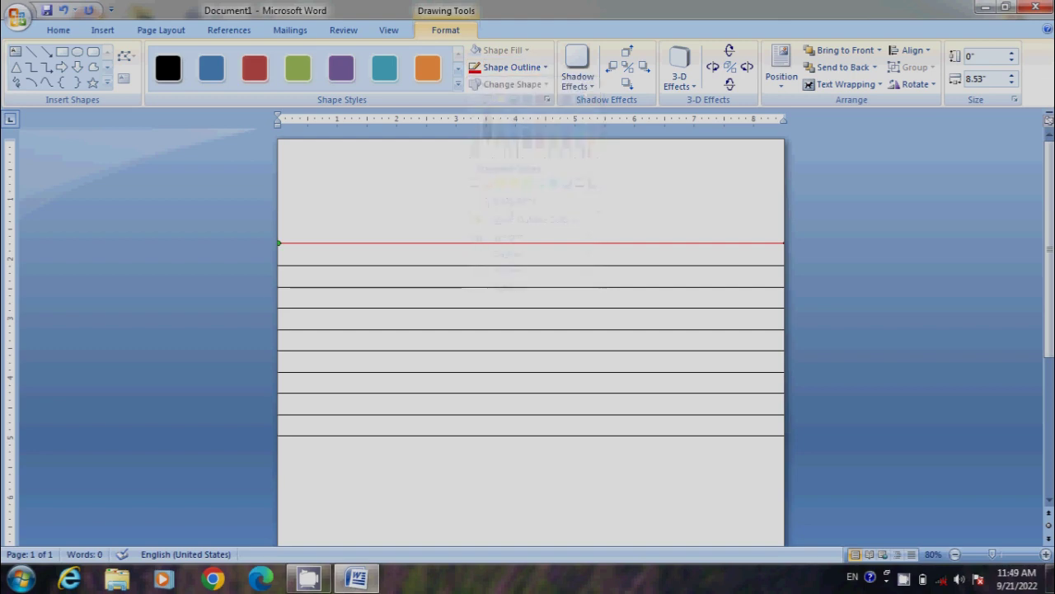
Step: Duplicate the red line slightly above itself to form a double header line
{"action": "left_click", "coordinate": [279, 250]}
{"action": "left_click", "coordinate": [528, 243]}
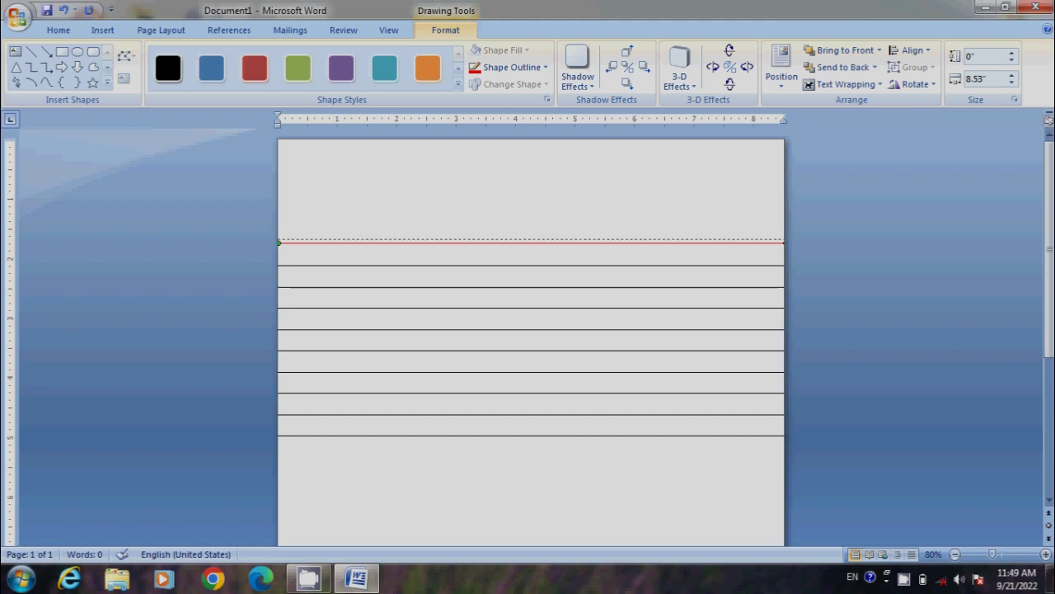
{"action": "left_click", "coordinate": [494, 256]}
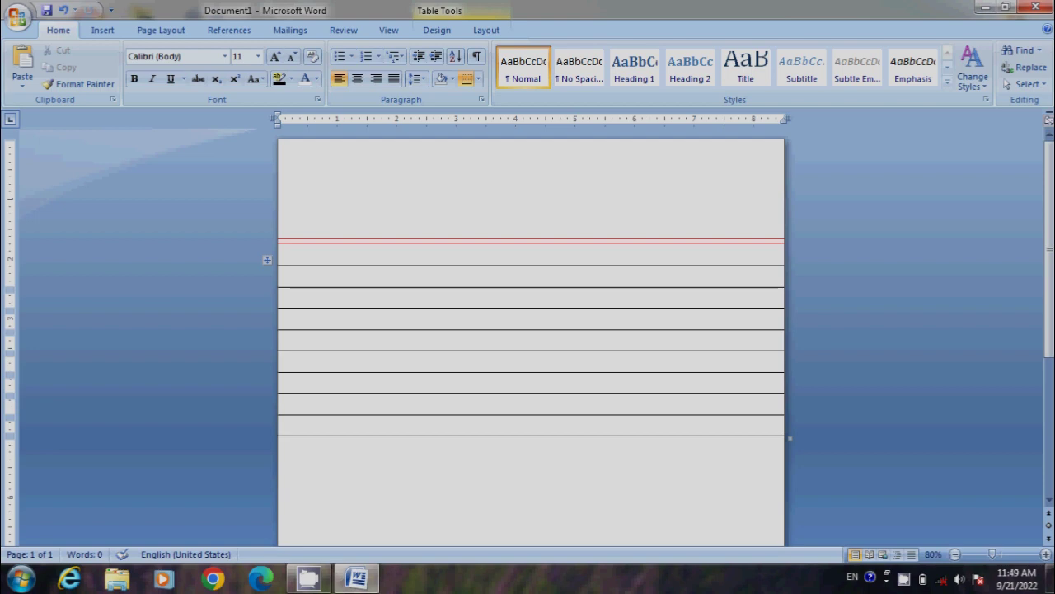
Step: Add table rows from the last cell down to the page bottom, removing the surplus row
{"action": "key", "text": "Tab"}
{"action": "key", "text": "Tab"}
{"action": "key", "text": "Tab"}
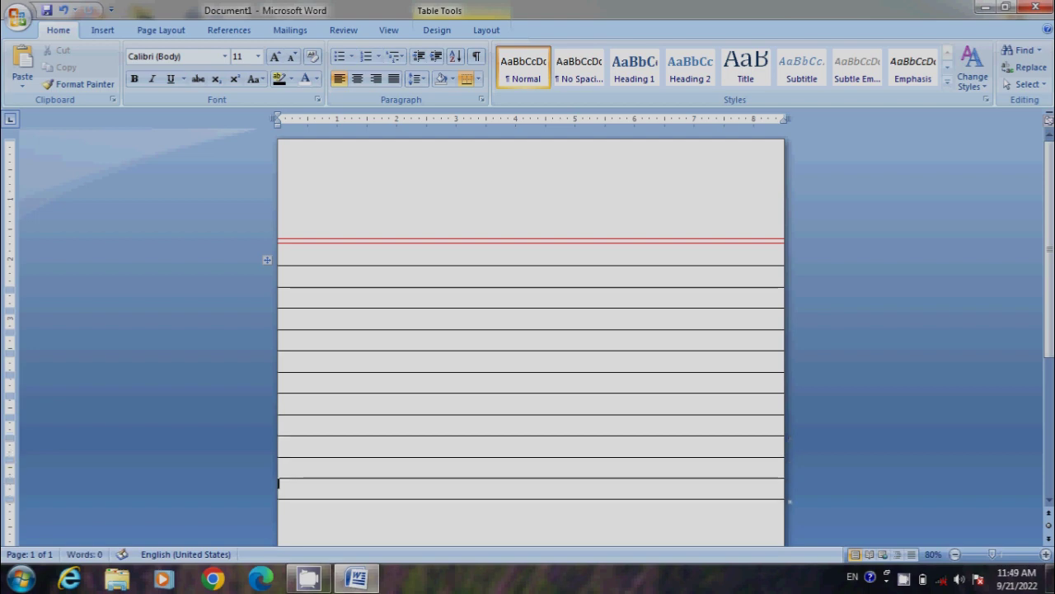
{"action": "key", "text": "Tab"}
{"action": "key", "text": "Tab"}
{"action": "key", "text": "Tab"}
{"action": "key", "text": "Tab"}
{"action": "key", "text": "Tab"}
{"action": "key", "text": "Tab"}
{"action": "key", "text": "Tab"}
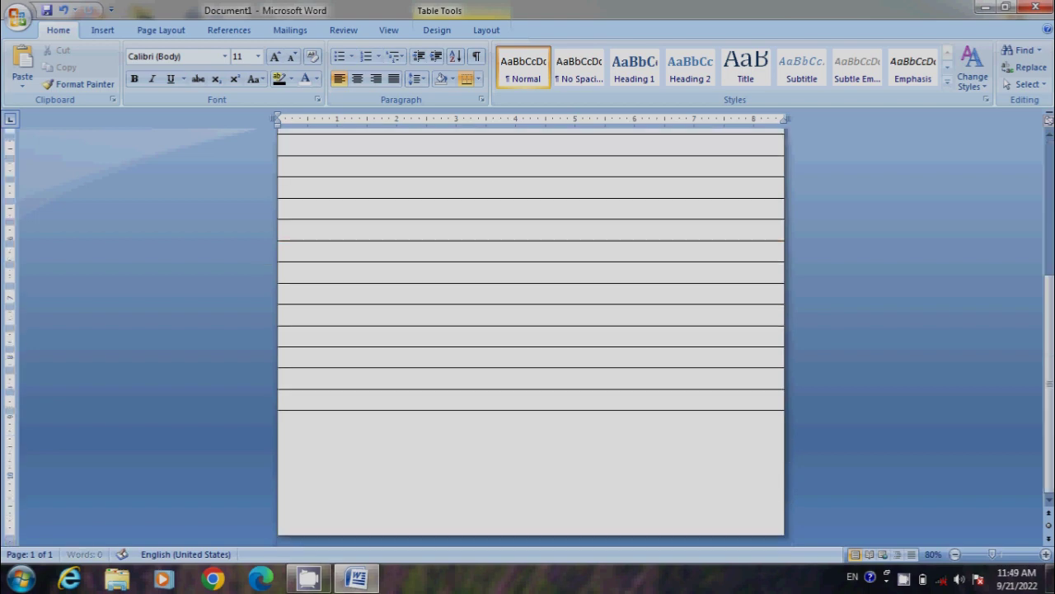
{"action": "key", "text": "Tab"}
{"action": "key", "text": "Tab"}
{"action": "key", "text": "Tab"}
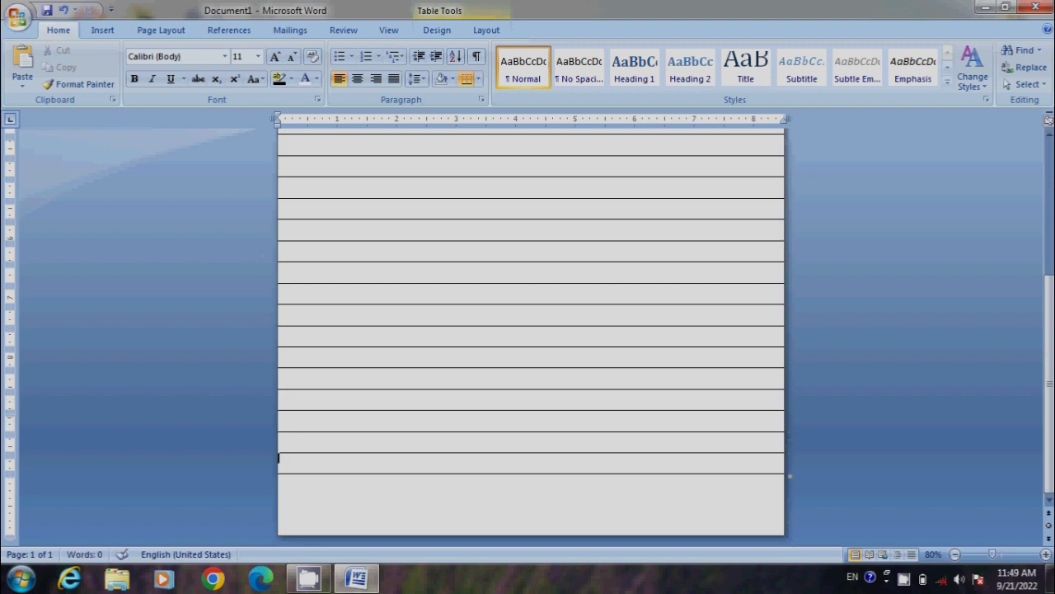
{"action": "key", "text": "Tab"}
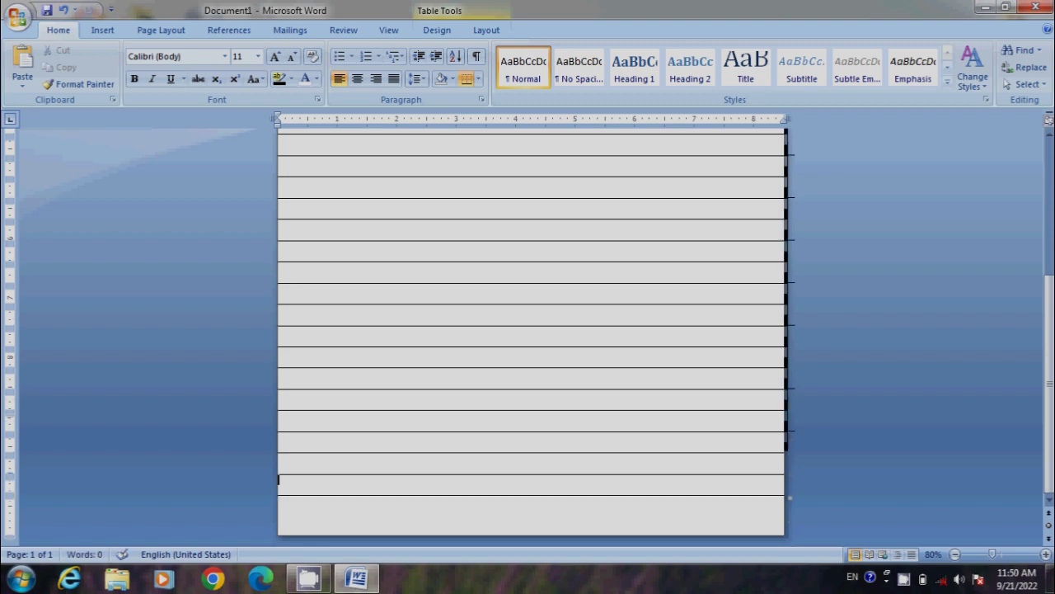
{"action": "key", "text": "ctrl+z"}
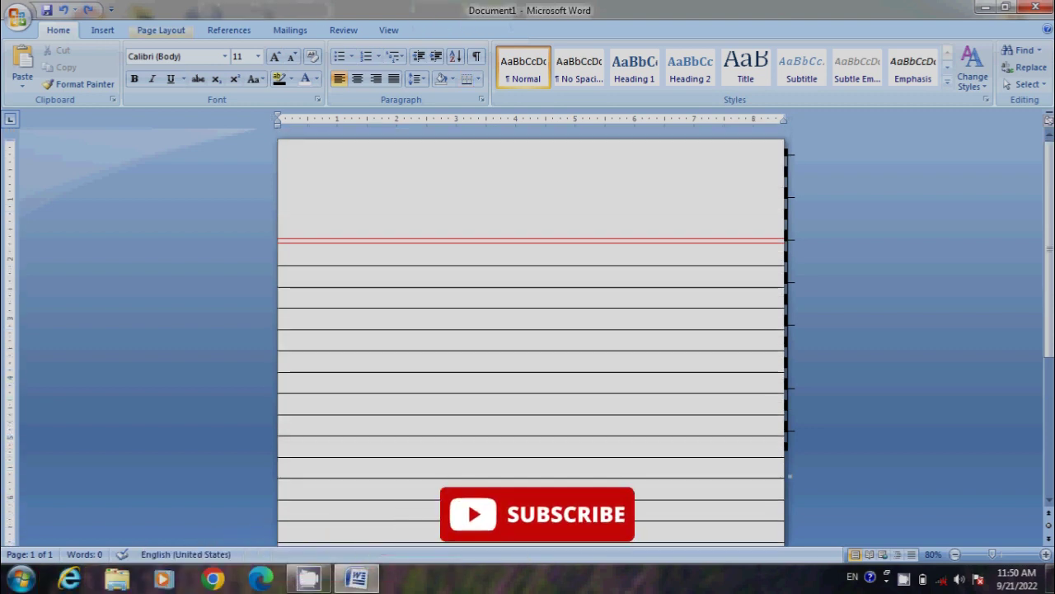
Step: Draw a vertical line at about 1.5" down to the page bottom and make it red
{"action": "left_click", "coordinate": [235, 66]}
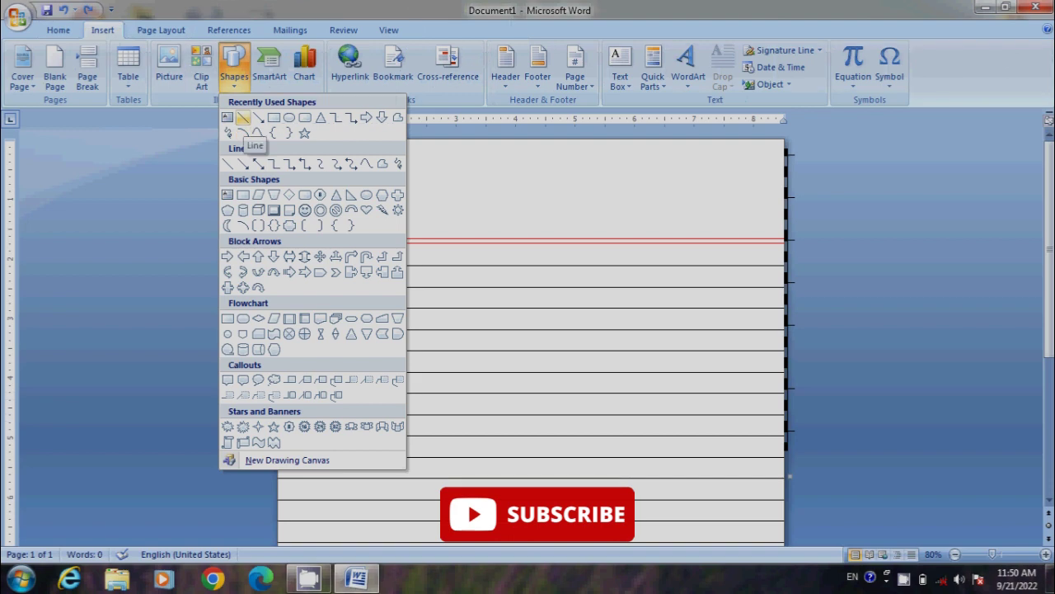
{"action": "left_click", "coordinate": [244, 121]}
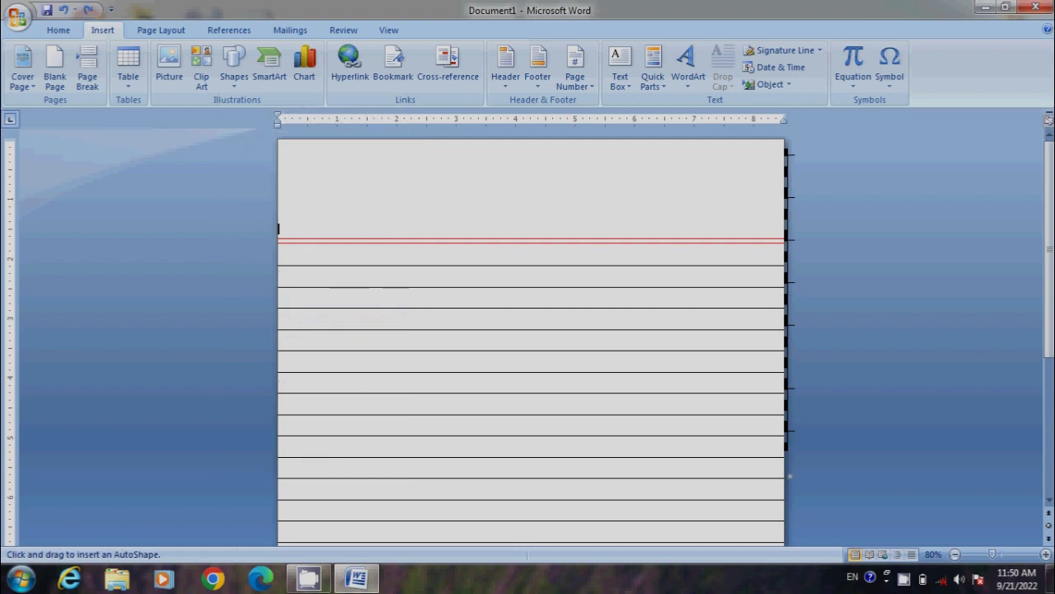
{"action": "key", "text": "Escape"}
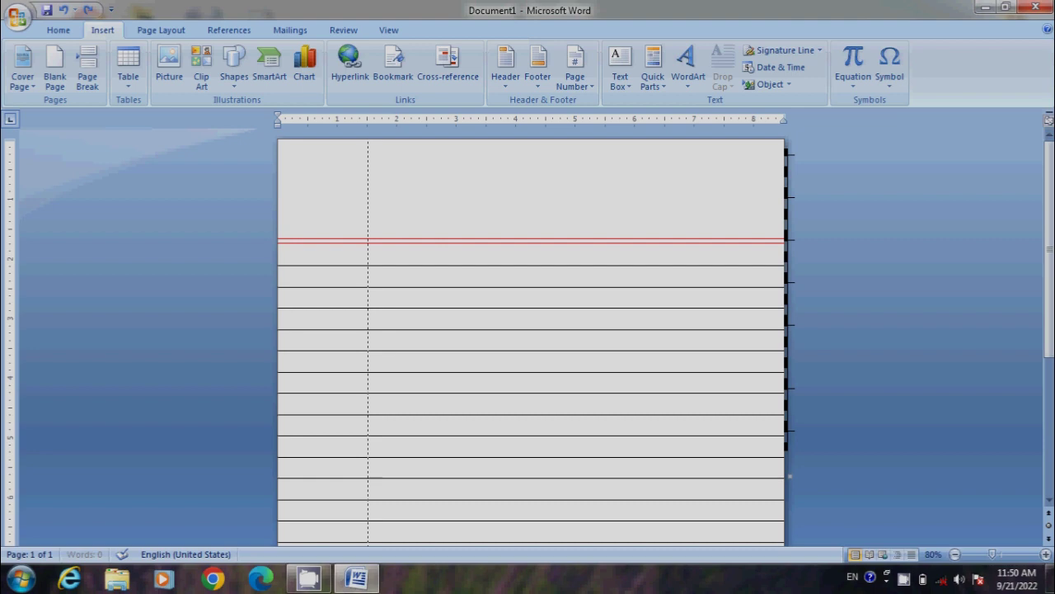
{"action": "left_click_drag", "start_coordinate": [368, 540], "coordinate": [368, 544]}
{"action": "scroll", "coordinate": [267, 260], "scroll_direction": "down", "scroll_amount": 6}
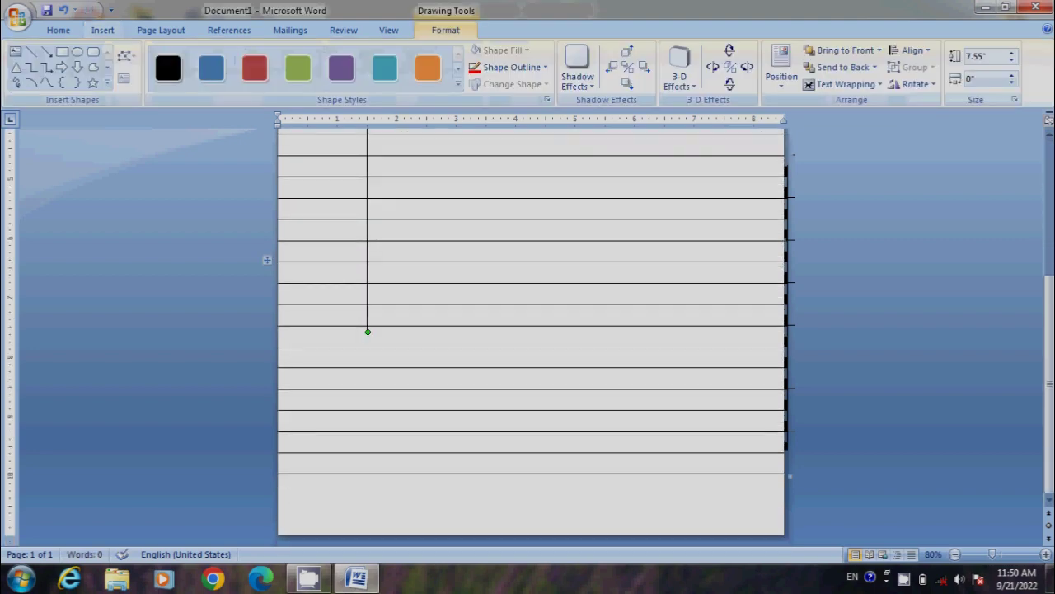
{"action": "left_click_drag", "start_coordinate": [367, 331], "coordinate": [368, 536]}
{"action": "scroll", "coordinate": [528, 330], "scroll_direction": "up", "scroll_amount": 2}
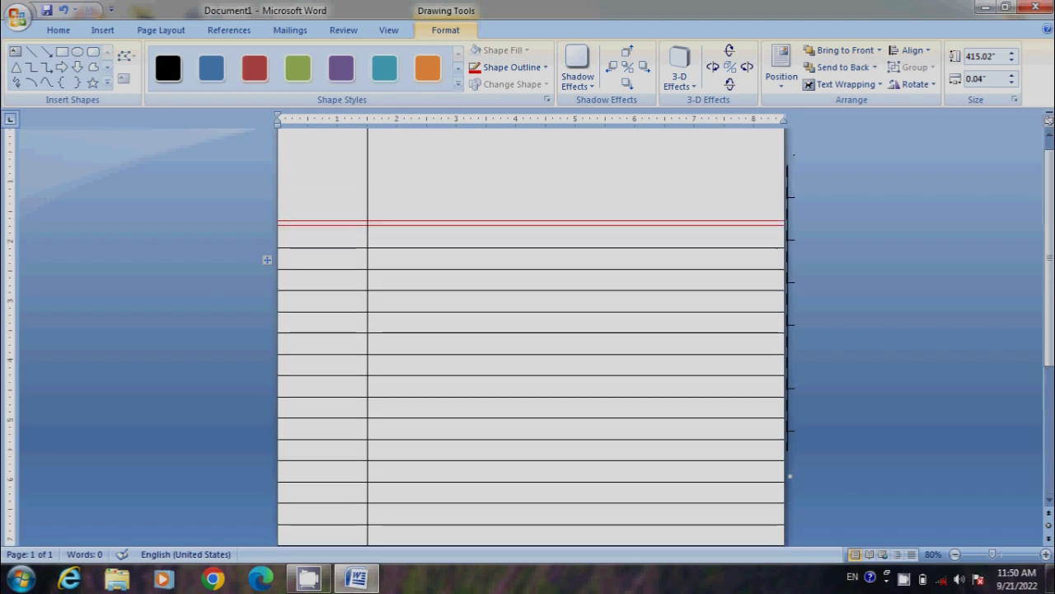
{"action": "scroll", "coordinate": [267, 260], "scroll_direction": "up", "scroll_amount": 1}
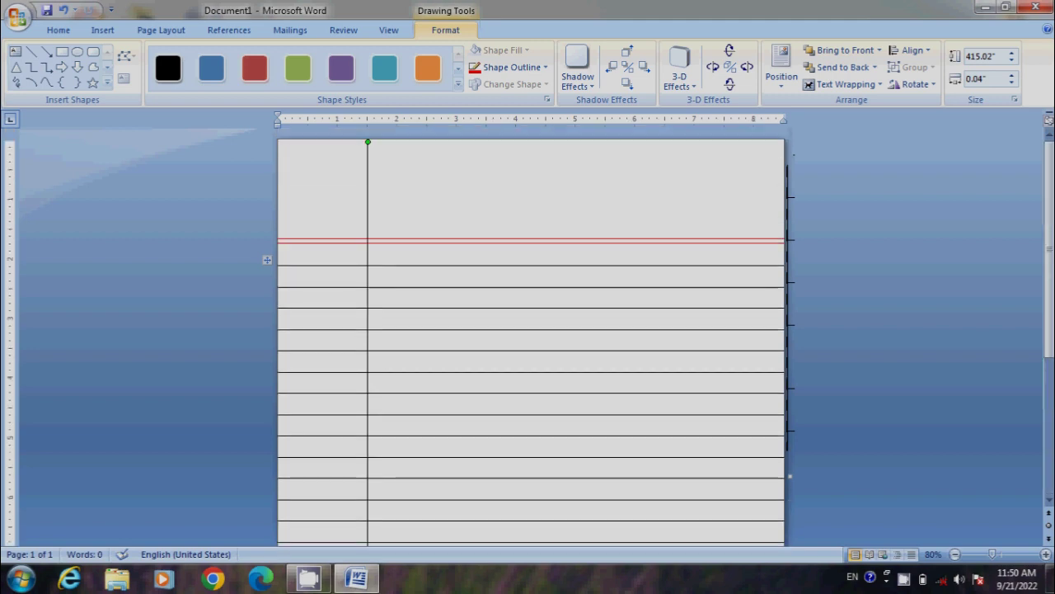
{"action": "left_click", "coordinate": [511, 67]}
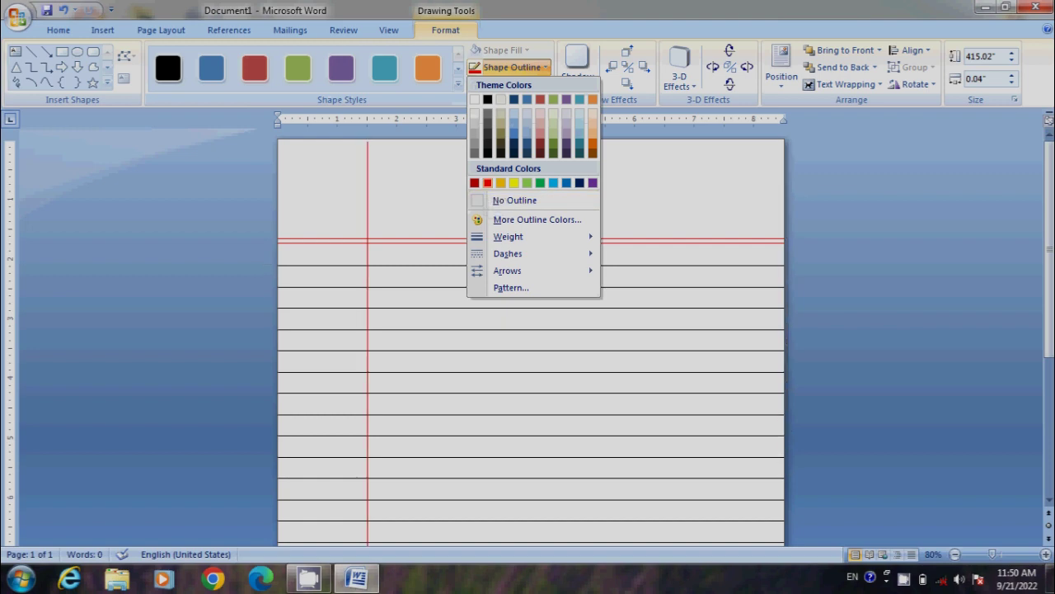
{"action": "left_click", "coordinate": [487, 183]}
{"action": "left_click", "coordinate": [284, 274]}
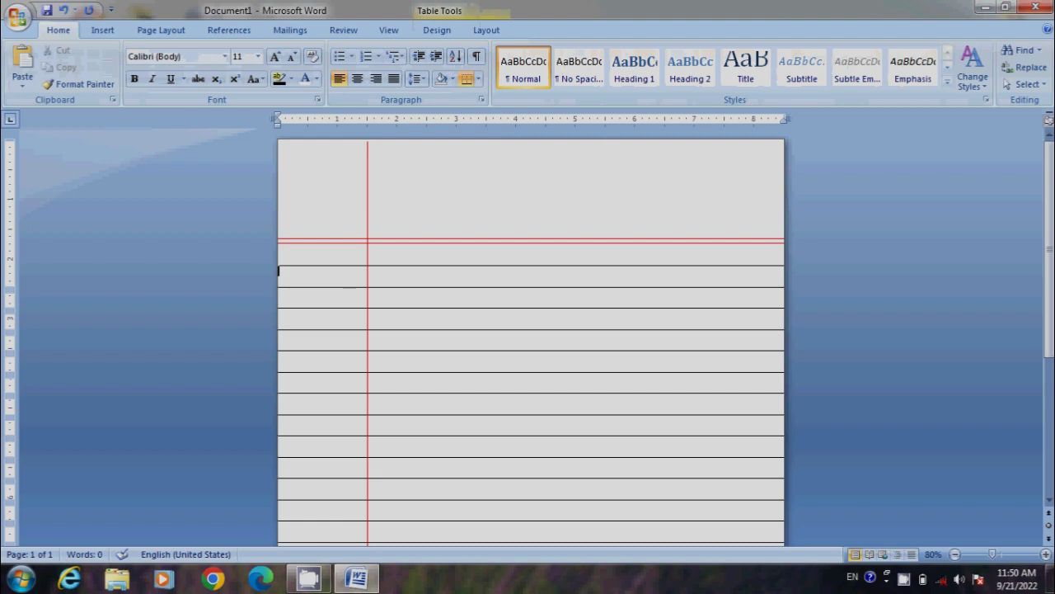
Step: Place a copy of the red margin line just beside it for a double left margin
{"action": "left_click", "coordinate": [368, 288]}
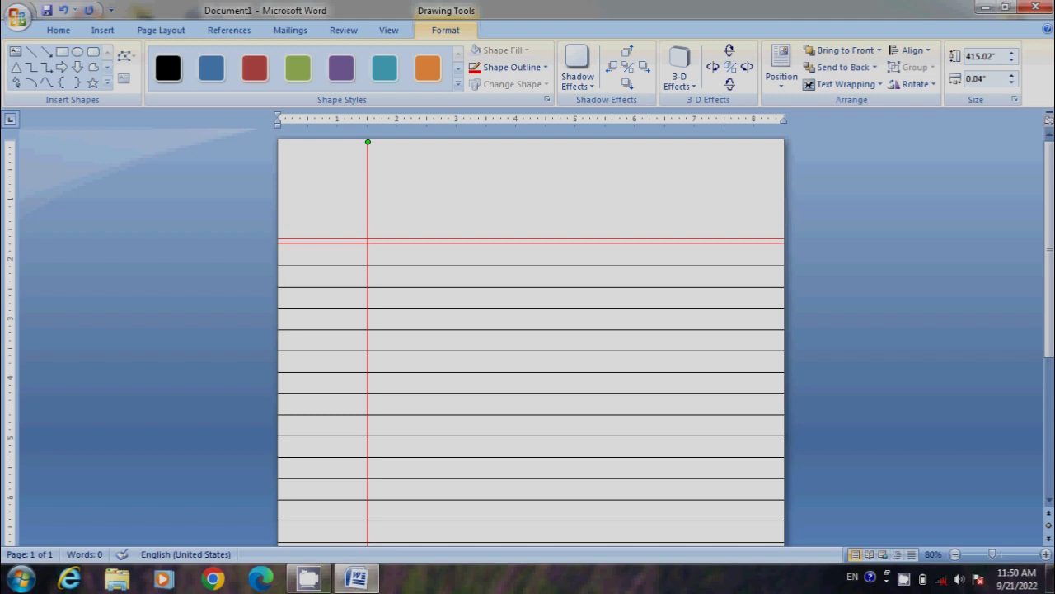
{"action": "left_click_drag", "start_coordinate": [367, 330], "coordinate": [361, 330]}
{"action": "scroll", "coordinate": [528, 330], "scroll_direction": "down", "scroll_amount": 2}
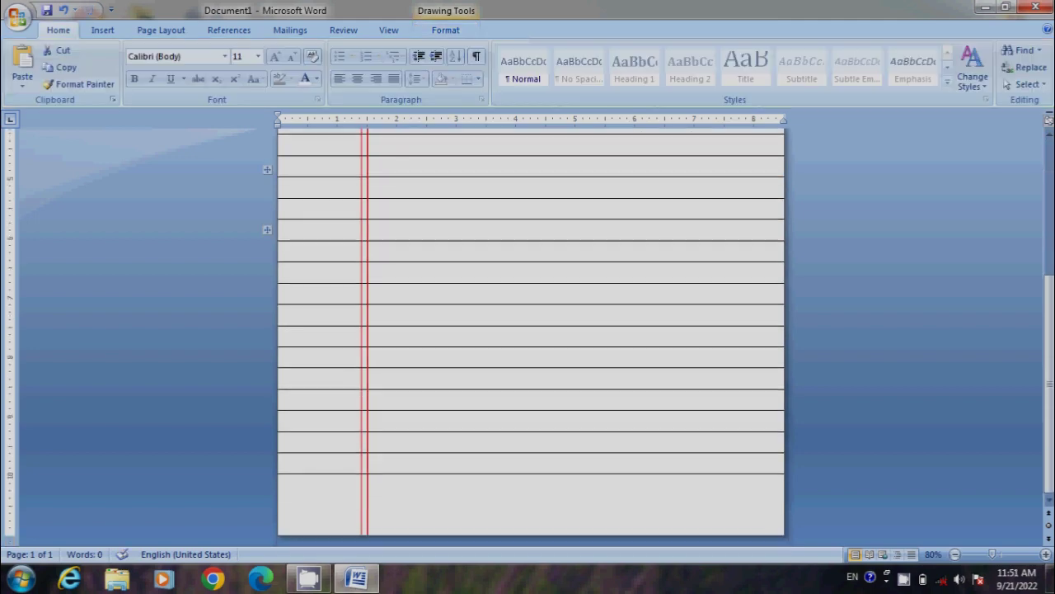
{"action": "scroll", "coordinate": [528, 330], "scroll_direction": "up", "scroll_amount": 2}
{"action": "scroll", "coordinate": [528, 329], "scroll_direction": "up", "scroll_amount": 3}
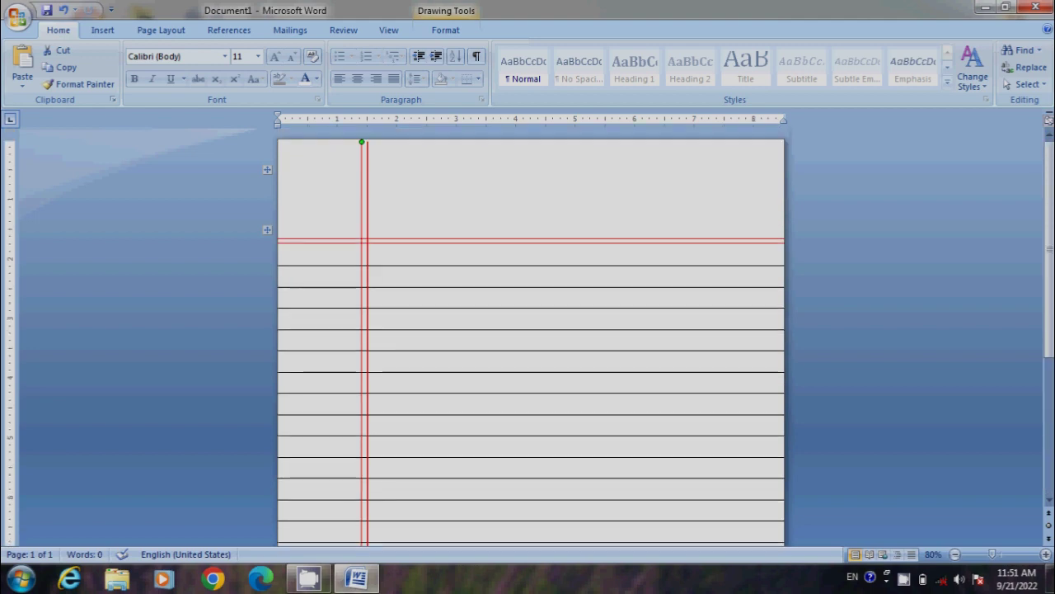
{"action": "key", "text": "Escape"}
{"action": "scroll", "coordinate": [530, 330], "scroll_direction": "down", "scroll_amount": 2}
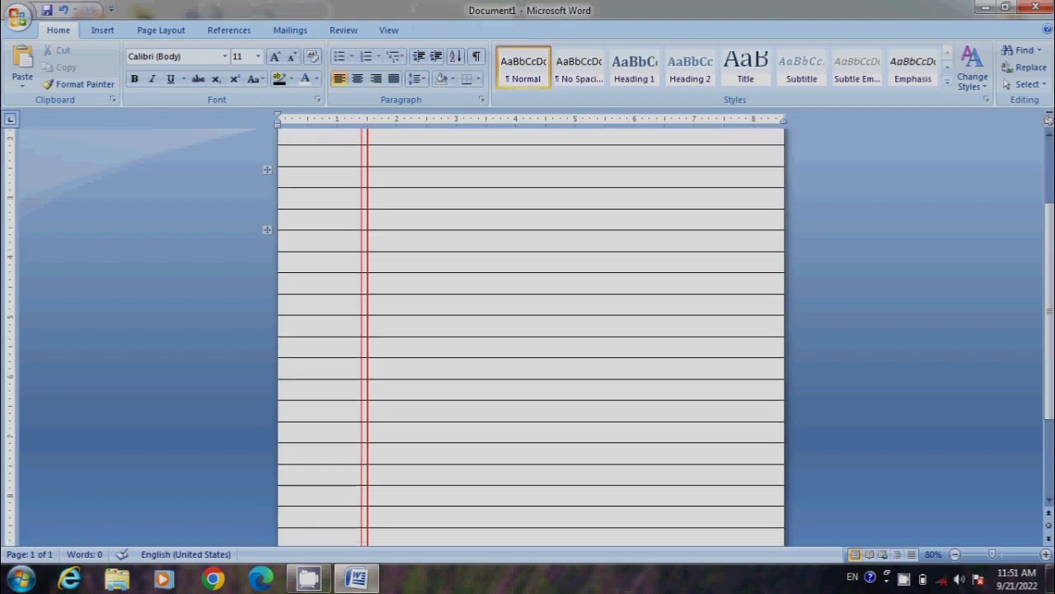
{"action": "scroll", "coordinate": [531, 330], "scroll_direction": "up", "scroll_amount": 2}
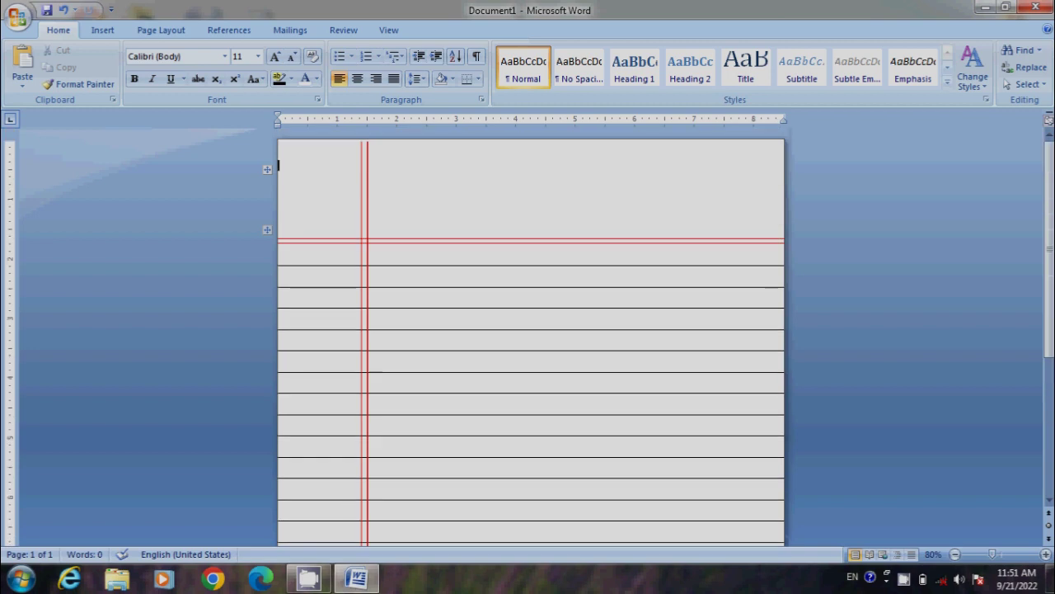
{"action": "left_click", "coordinate": [102, 30]}
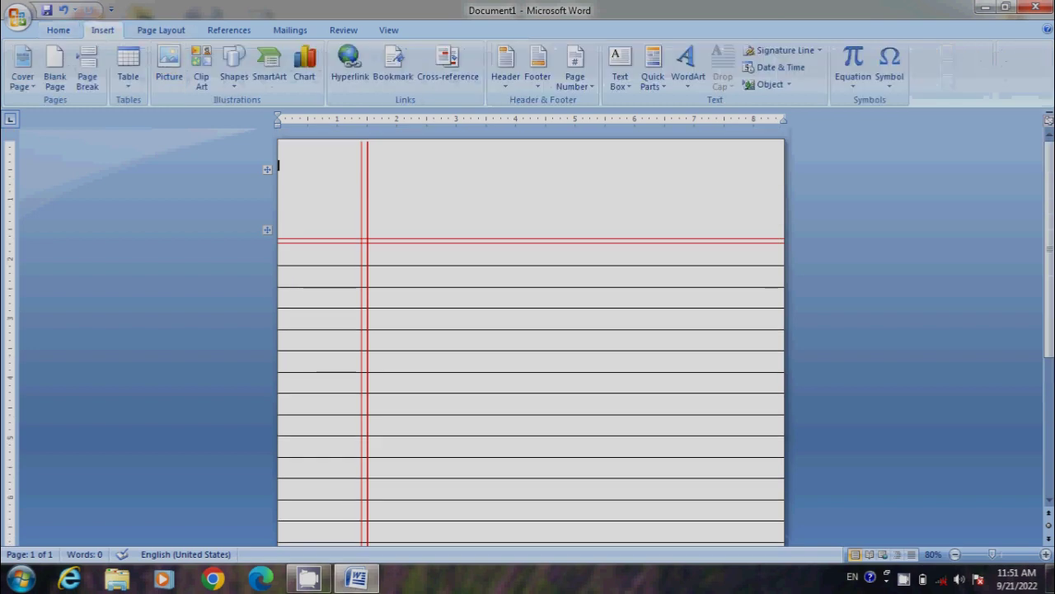
Step: Draw a Horizontal Scroll shape at the page's top right, above the red header line
{"action": "left_click", "coordinate": [234, 66]}
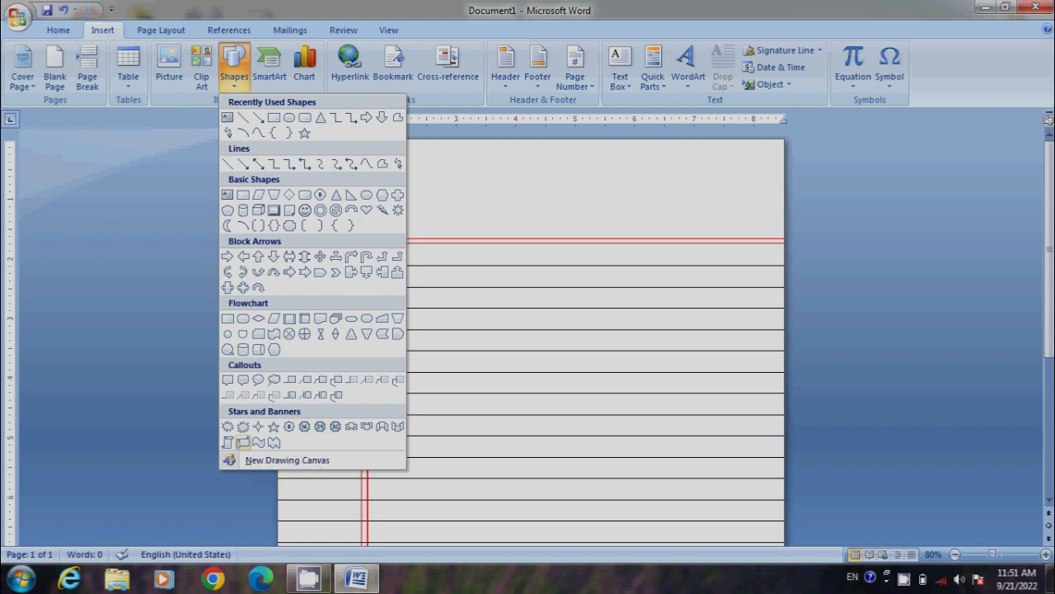
{"action": "left_click", "coordinate": [243, 443]}
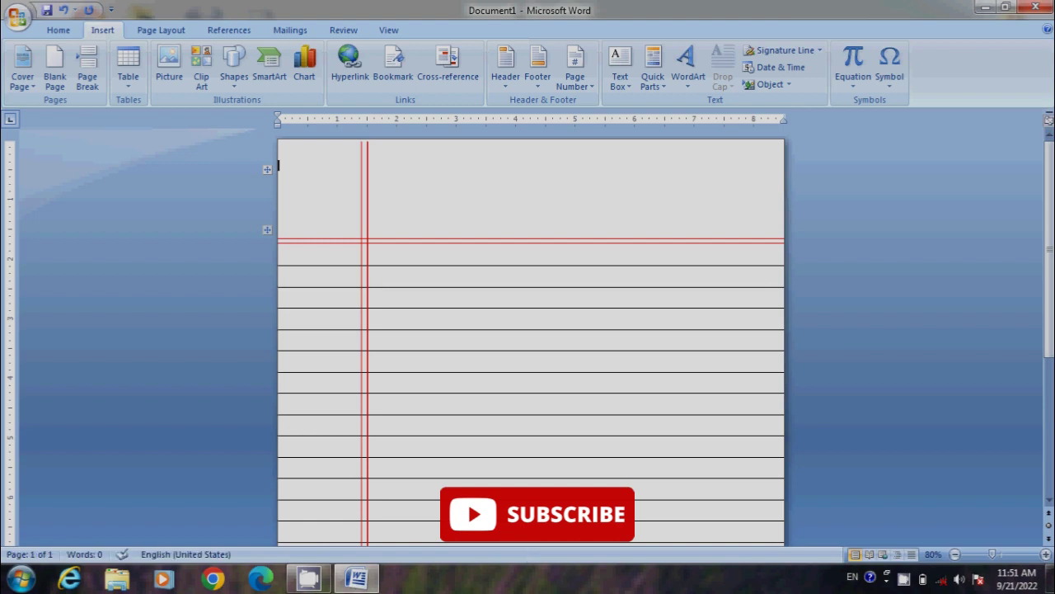
{"action": "left_click_drag", "start_coordinate": [612, 168], "coordinate": [765, 232]}
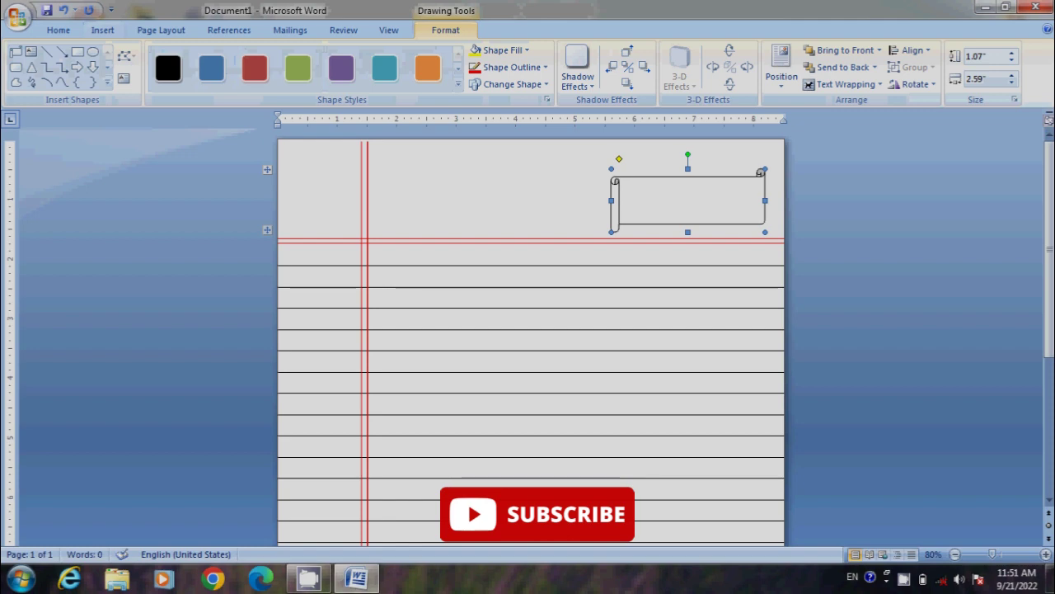
Step: Add bold 'Page No' text followed by a dotted line inside the scroll shape
{"action": "right_click", "coordinate": [638, 183]}
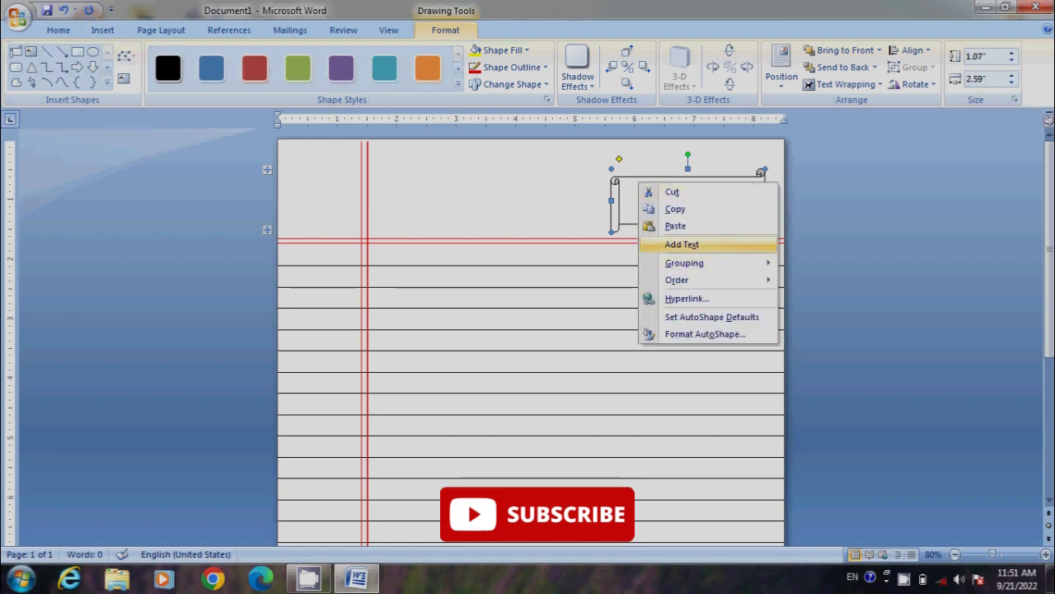
{"action": "left_click", "coordinate": [682, 244]}
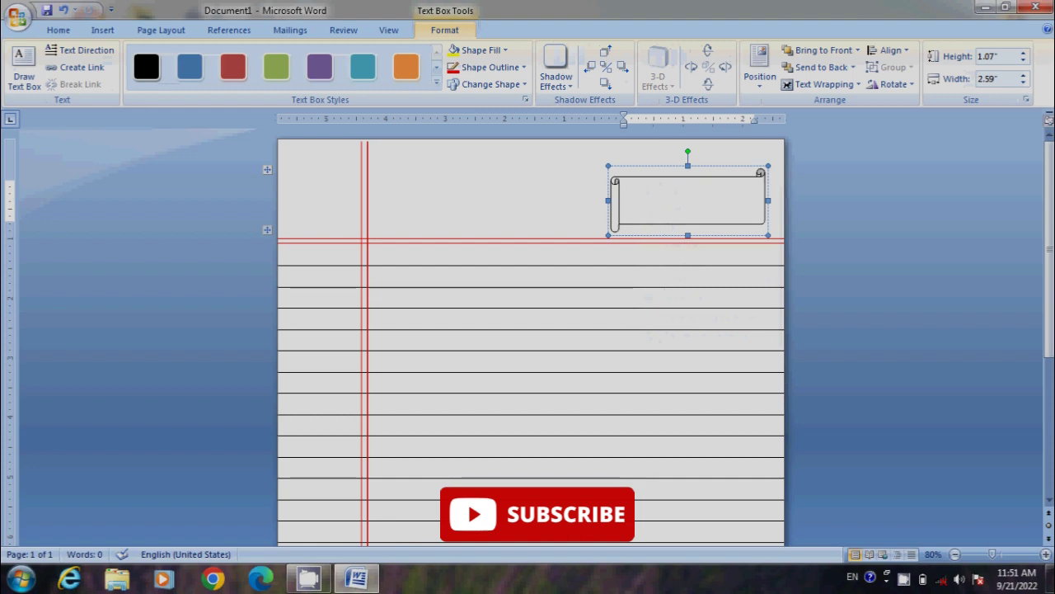
{"action": "type", "text": "Page"}
{"action": "type", "text": " No"}
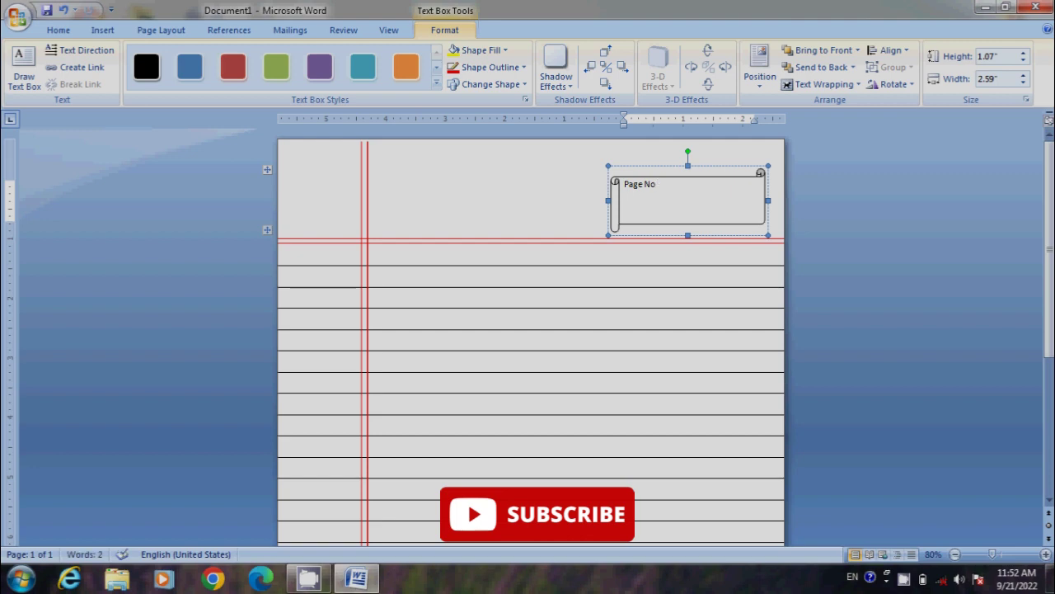
{"action": "key", "text": "ctrl+a"}
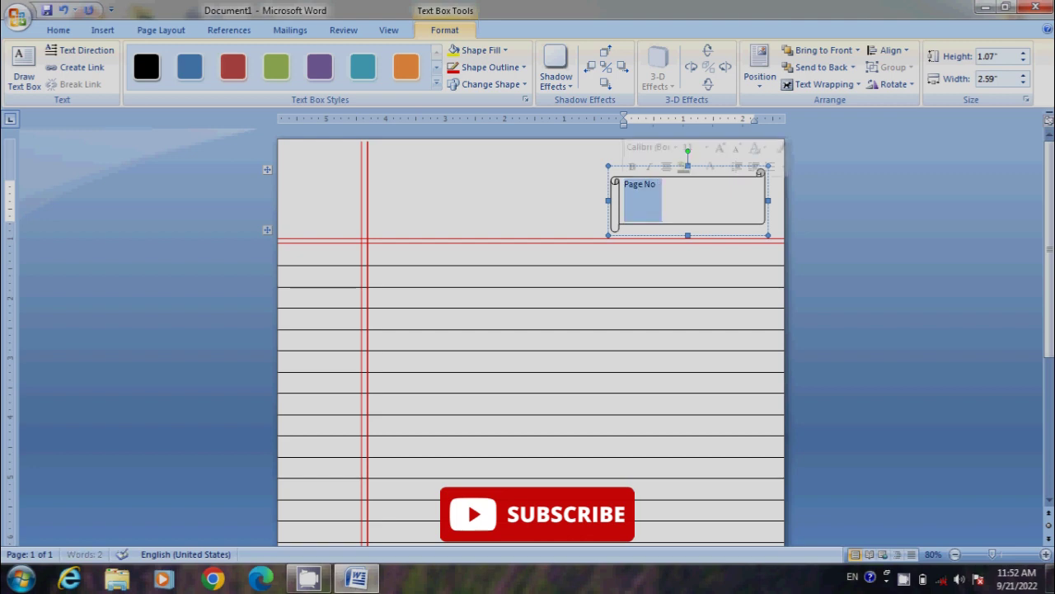
{"action": "key", "text": "alt+h"}
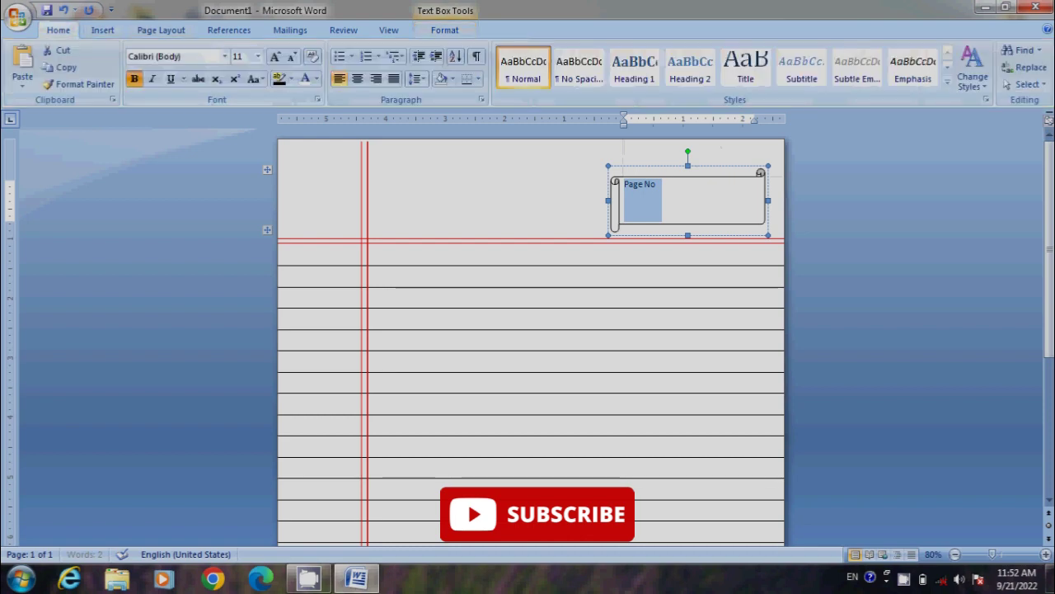
{"action": "left_click", "coordinate": [657, 183]}
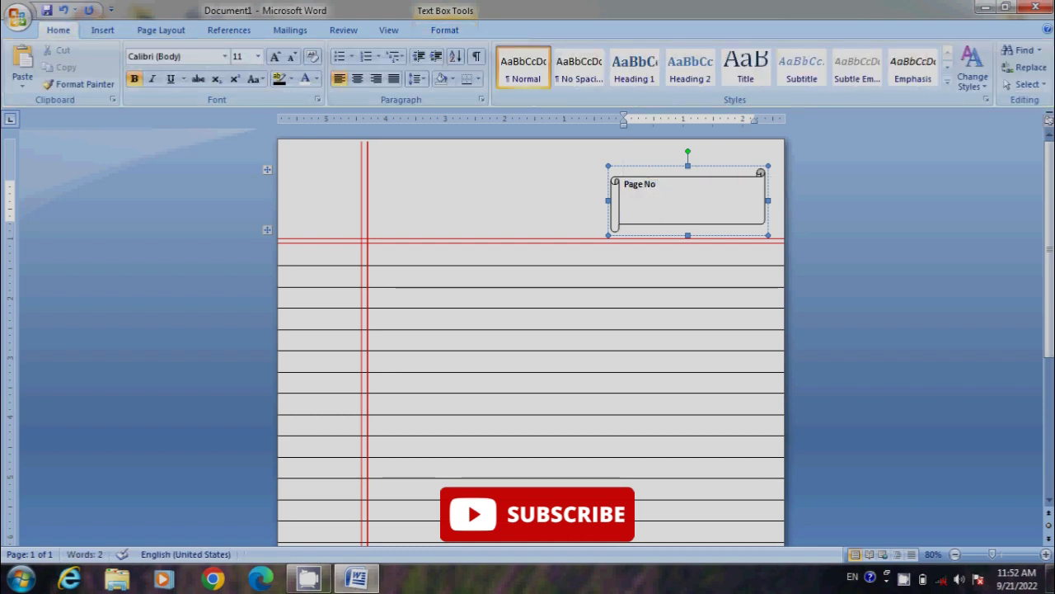
{"action": "type", "text": "........................"}
{"action": "type", "text": ".............................."}
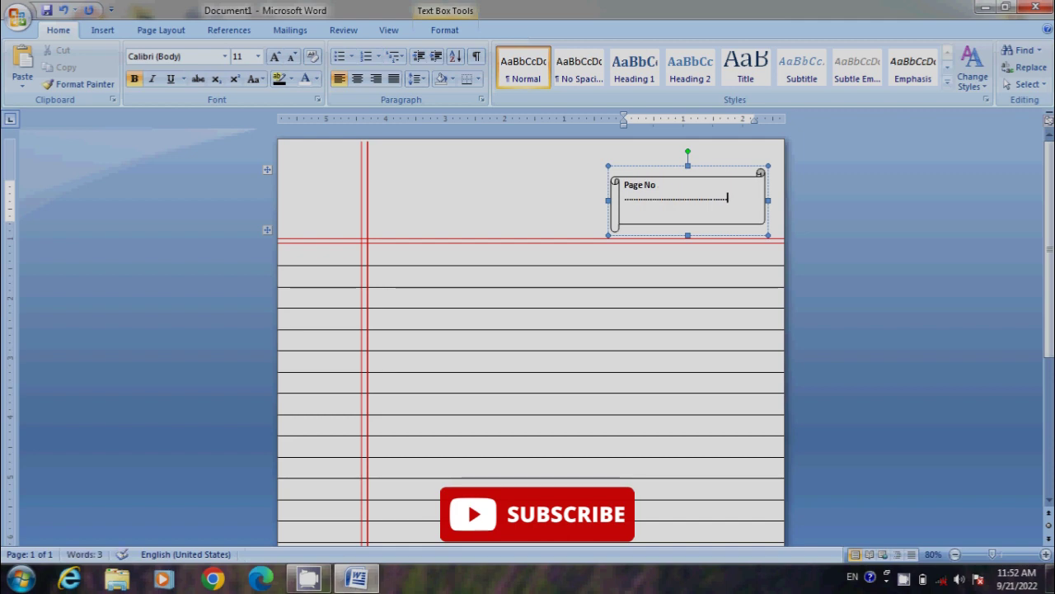
{"action": "key", "text": "BackSpace"}
{"action": "key", "text": "BackSpace"}
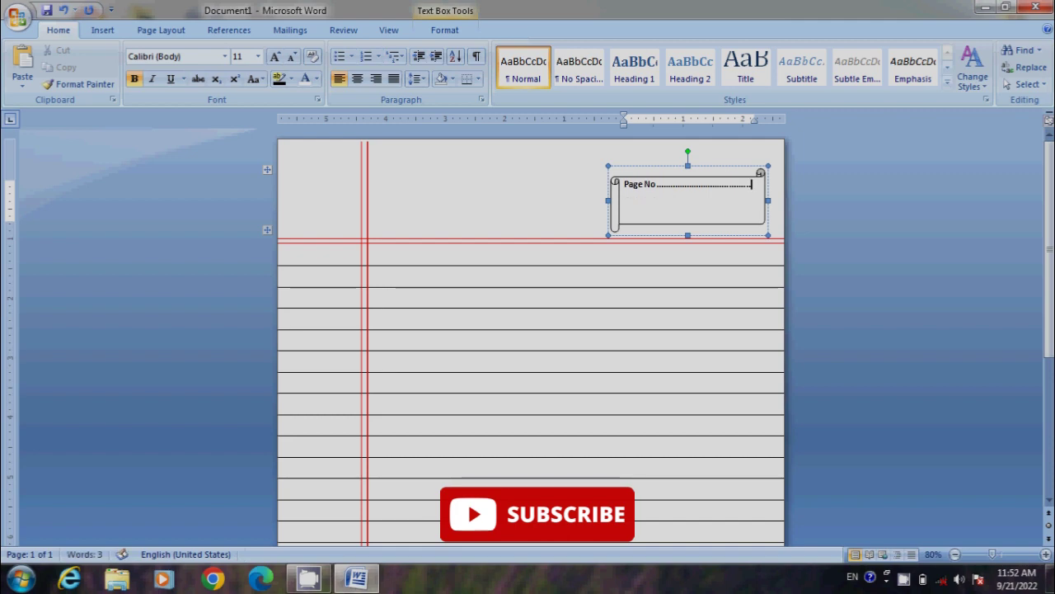
Step: Add a second line 'Date ......../............/.................' below it
{"action": "key", "text": "Return"}
{"action": "type", "text": "Date"}
{"action": "type", "text": " ."}
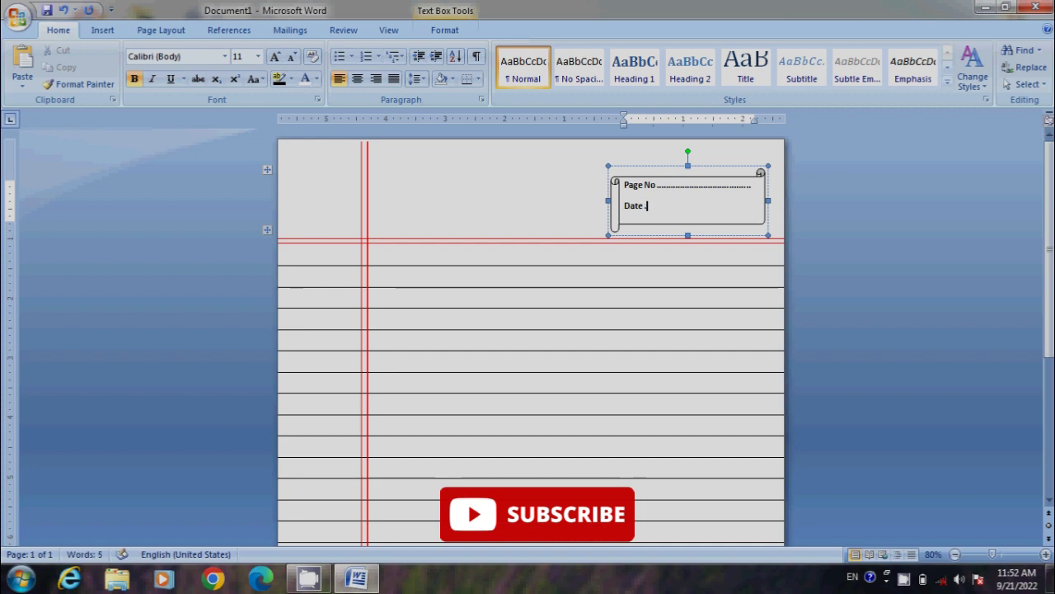
{"action": "type", "text": "......../"}
{"action": "type", "text": "............"}
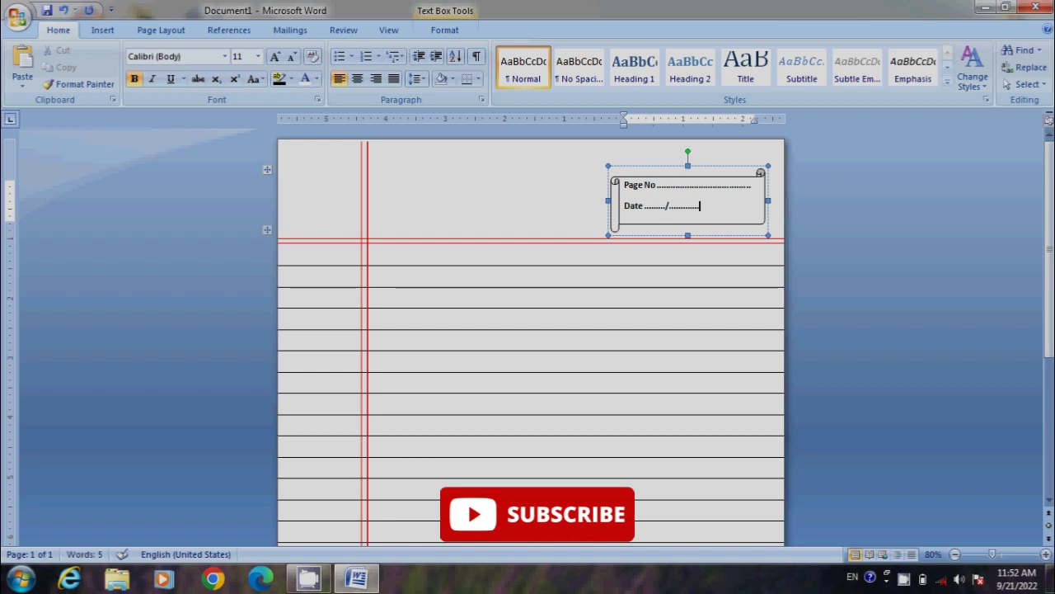
{"action": "type", "text": "/................."}
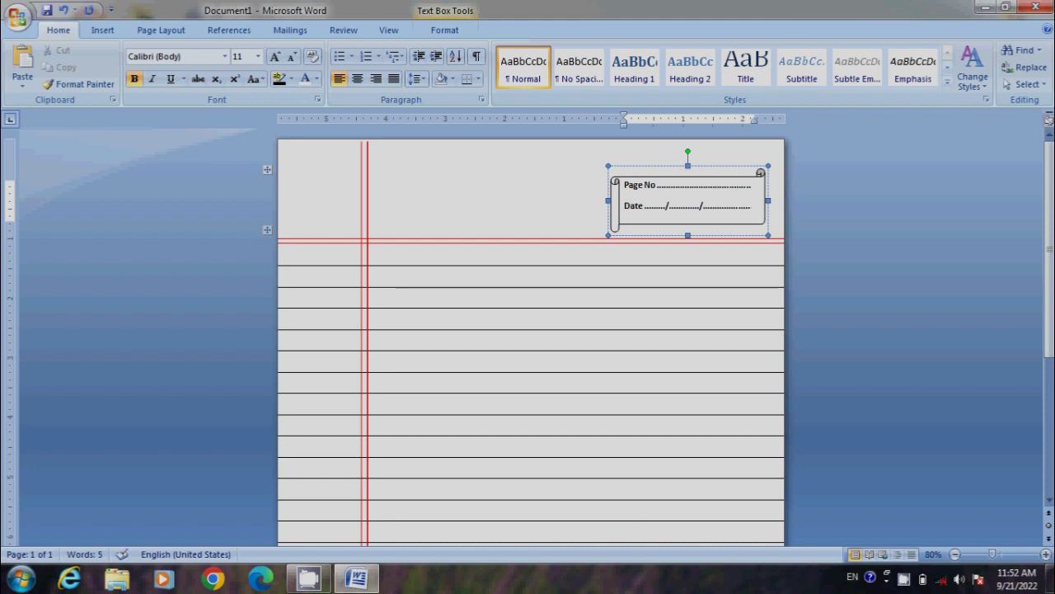
{"action": "key", "text": "ctrl+a"}
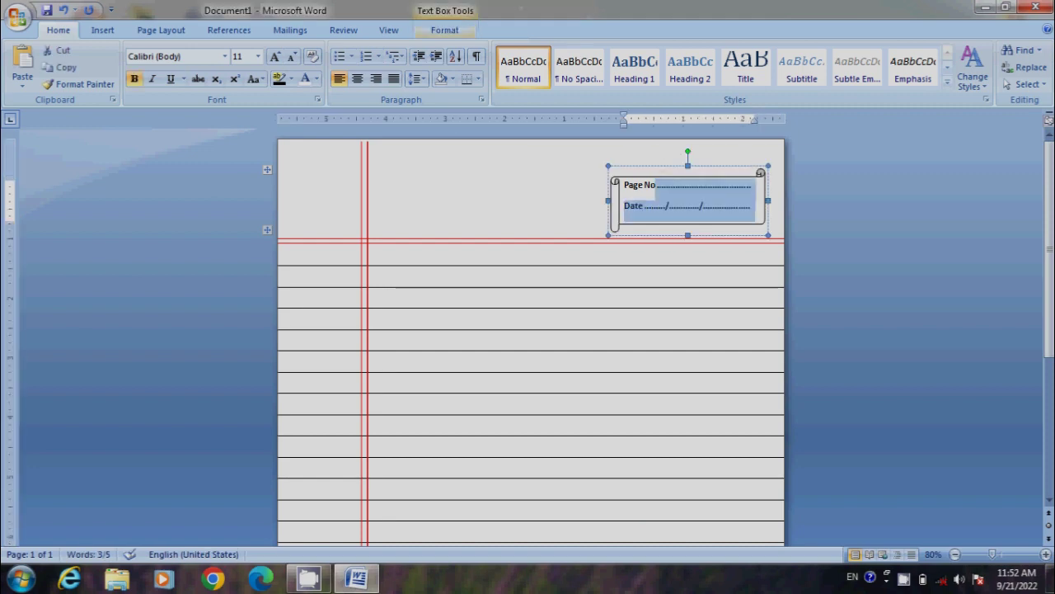
Step: Apply a red Shape Outline to the scroll box, then scroll to review the page
{"action": "left_click", "coordinate": [445, 29]}
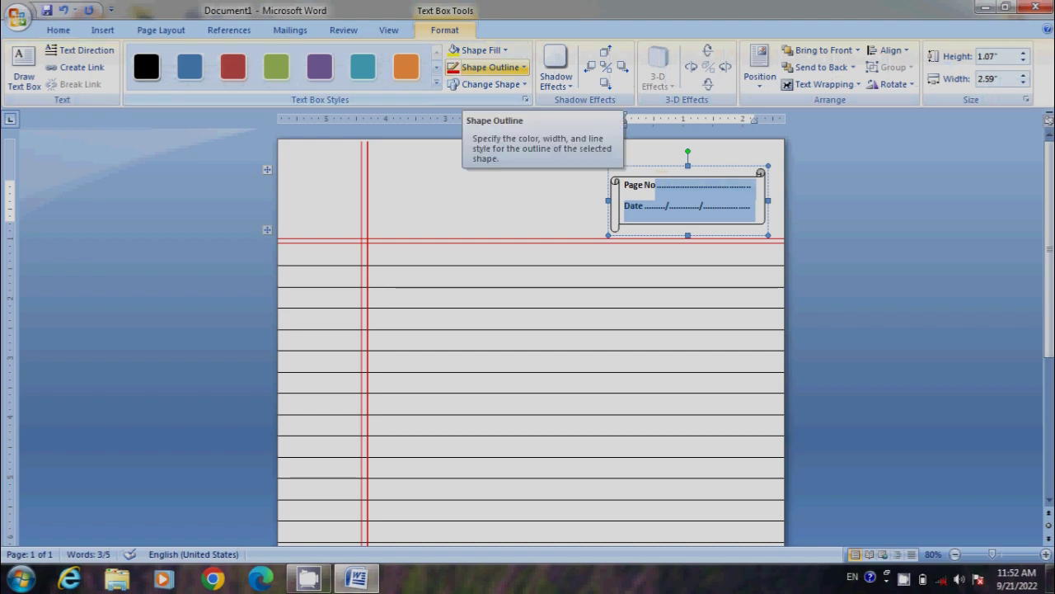
{"action": "left_click", "coordinate": [491, 66]}
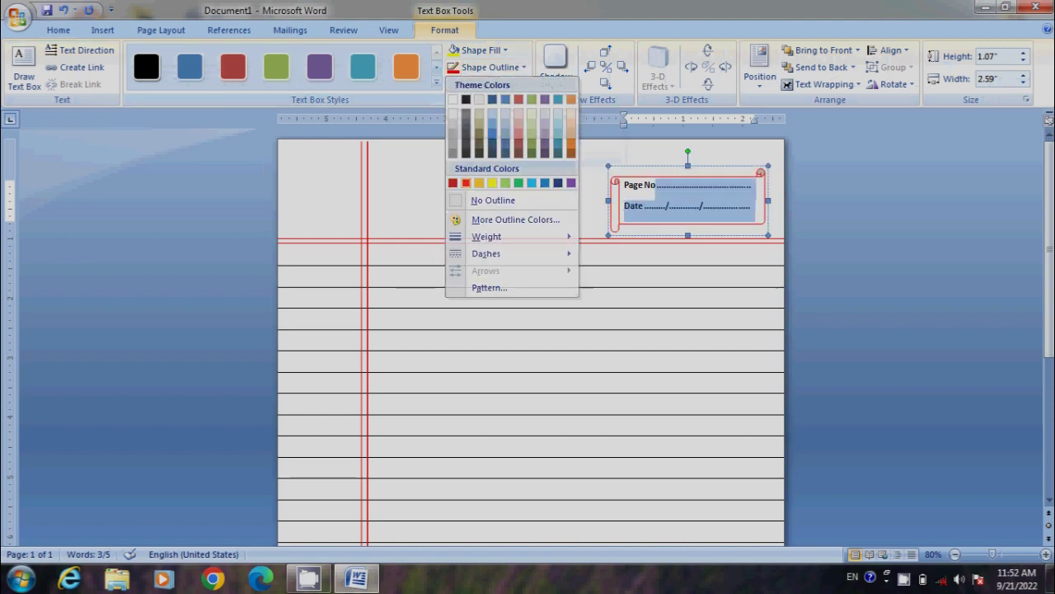
{"action": "left_click", "coordinate": [466, 182]}
{"action": "left_click", "coordinate": [278, 187]}
{"action": "scroll", "coordinate": [267, 198], "scroll_direction": "down", "scroll_amount": 3}
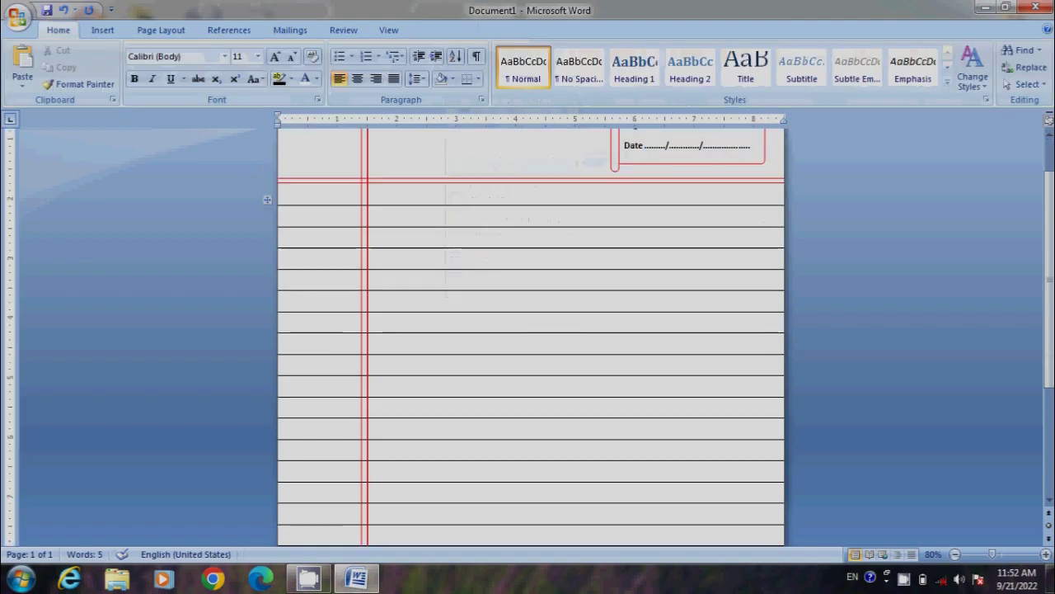
{"action": "scroll", "coordinate": [267, 199], "scroll_direction": "down", "scroll_amount": 2}
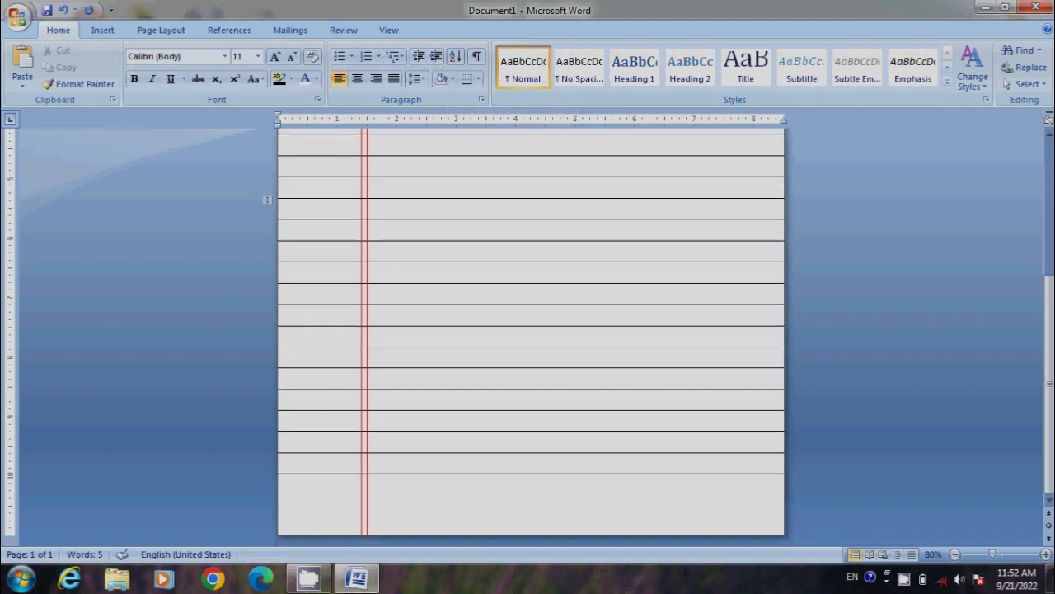
{"action": "scroll", "coordinate": [267, 198], "scroll_direction": "up", "scroll_amount": 5}
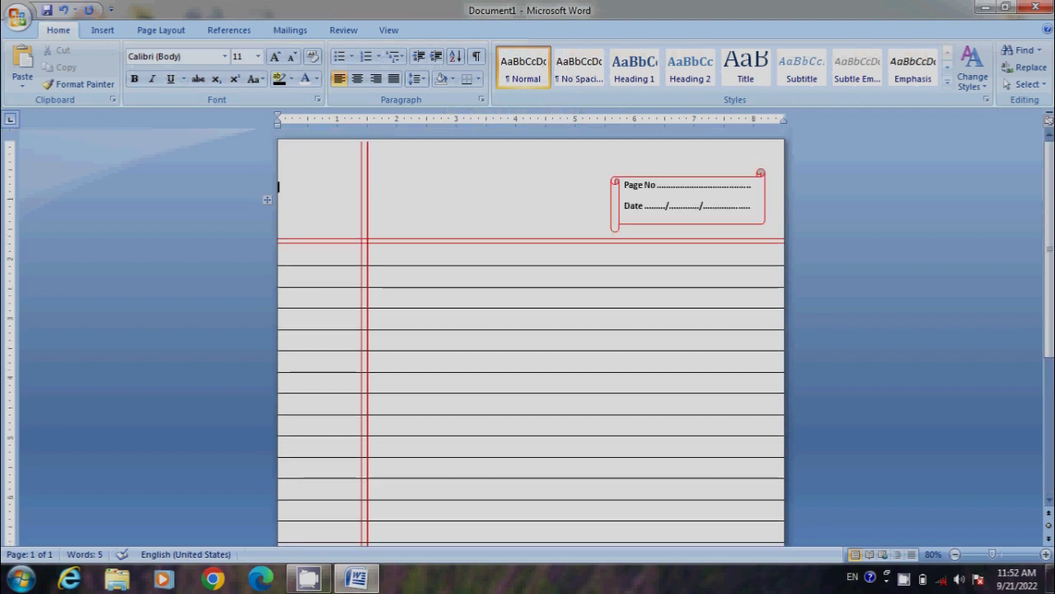
{"action": "scroll", "coordinate": [267, 199], "scroll_direction": "down", "scroll_amount": 4}
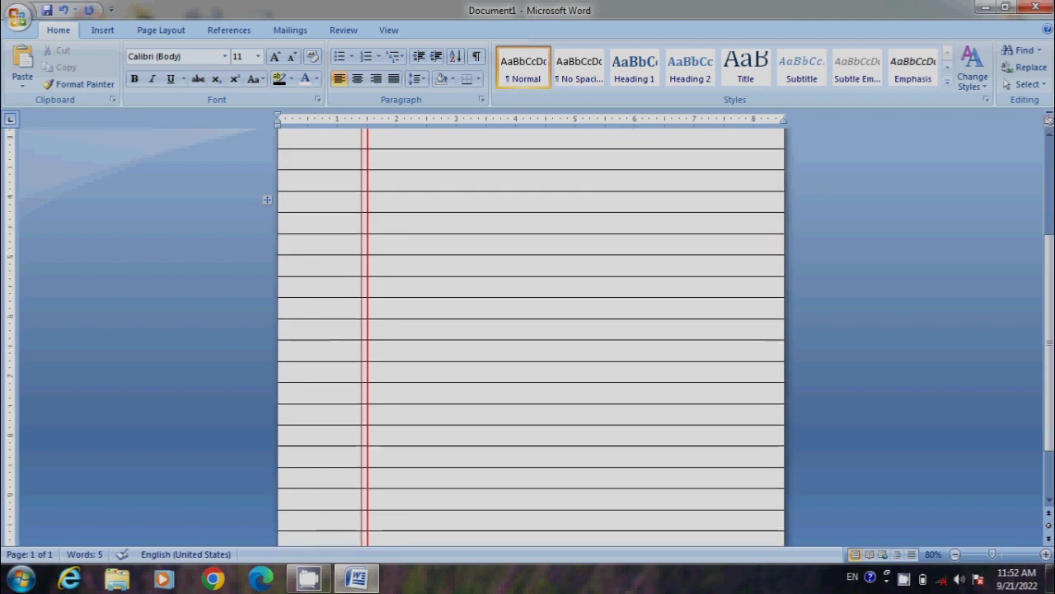
{"action": "scroll", "coordinate": [267, 199], "scroll_direction": "up", "scroll_amount": 4}
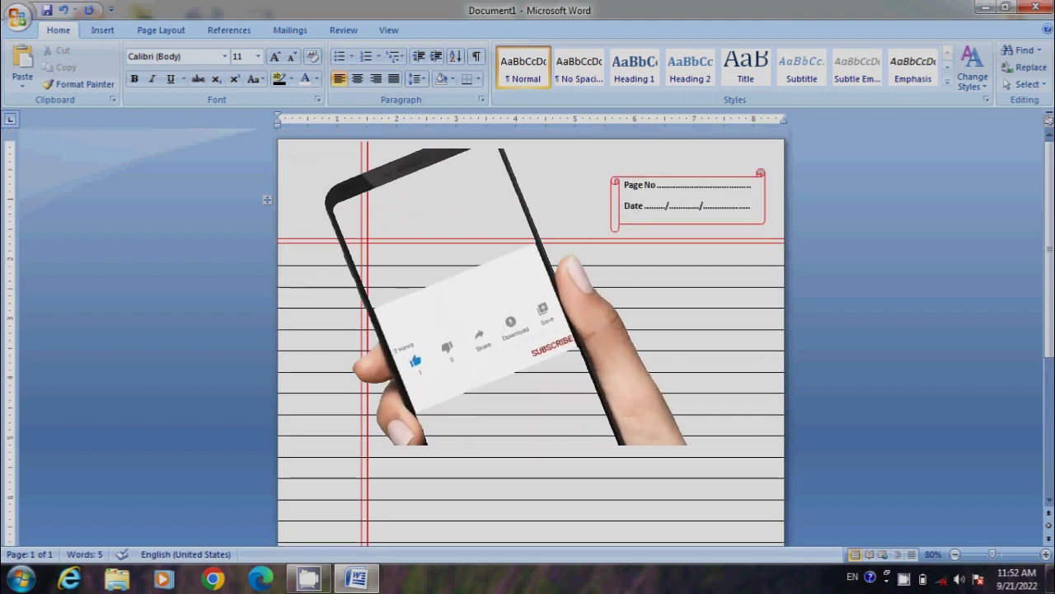